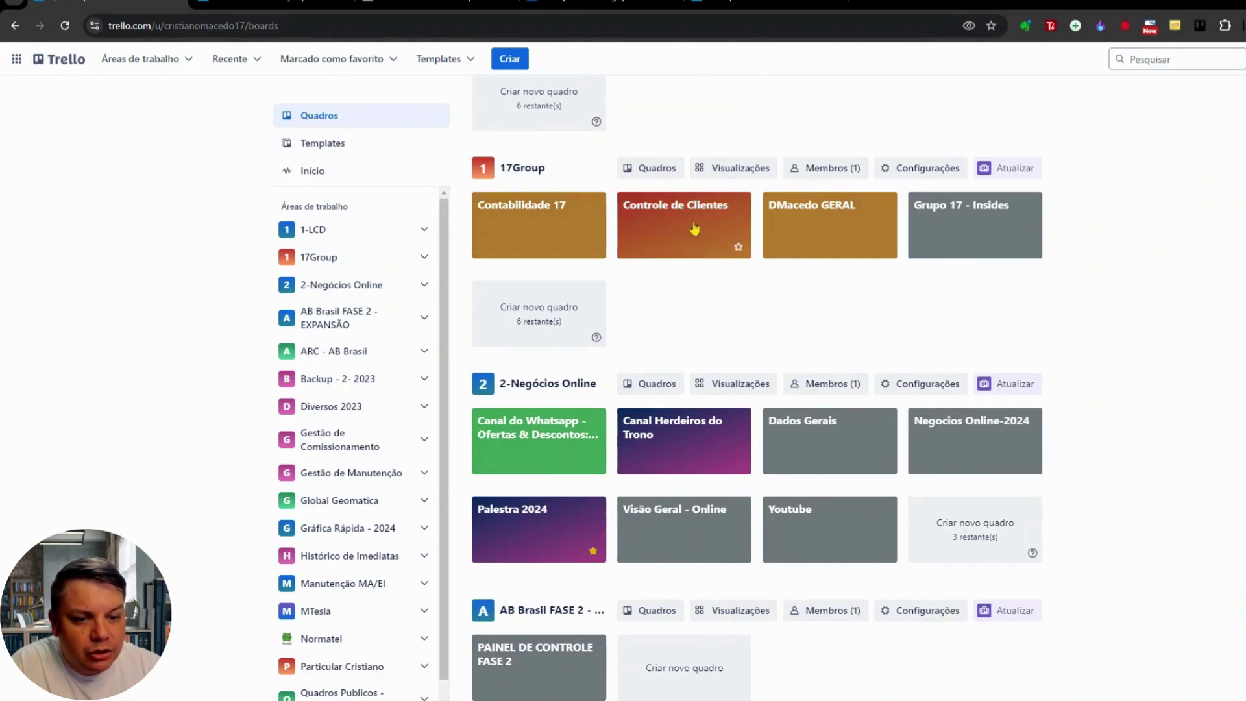
Step: Switch to the Gestão de Manutenção board and open the Bomba1 card in the Sprint Planning list
scroll(553, 227, down, 13)
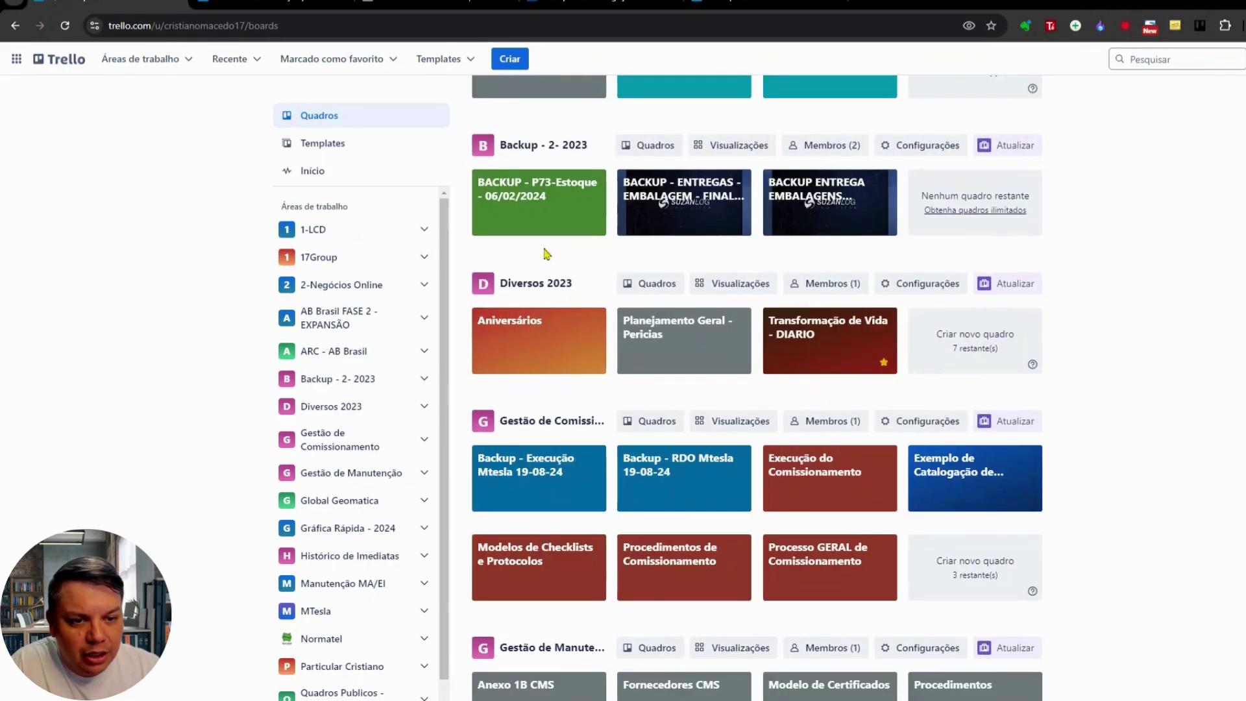
click(276, 2)
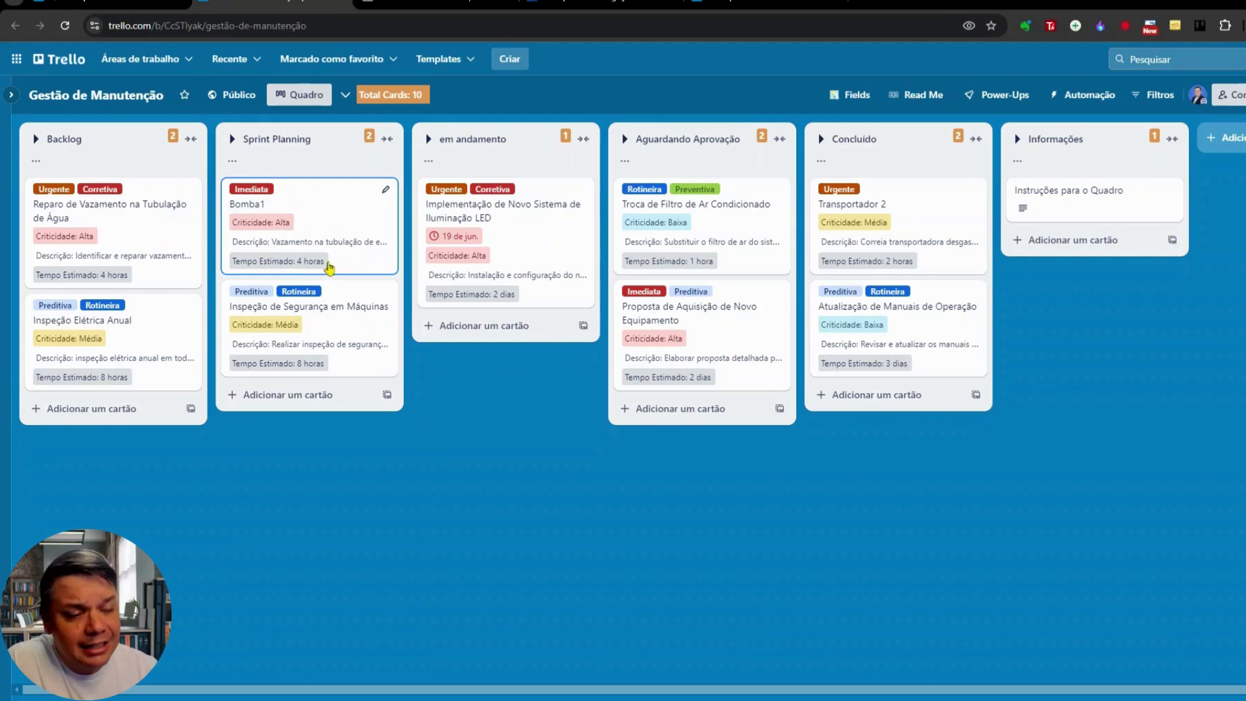
click(344, 227)
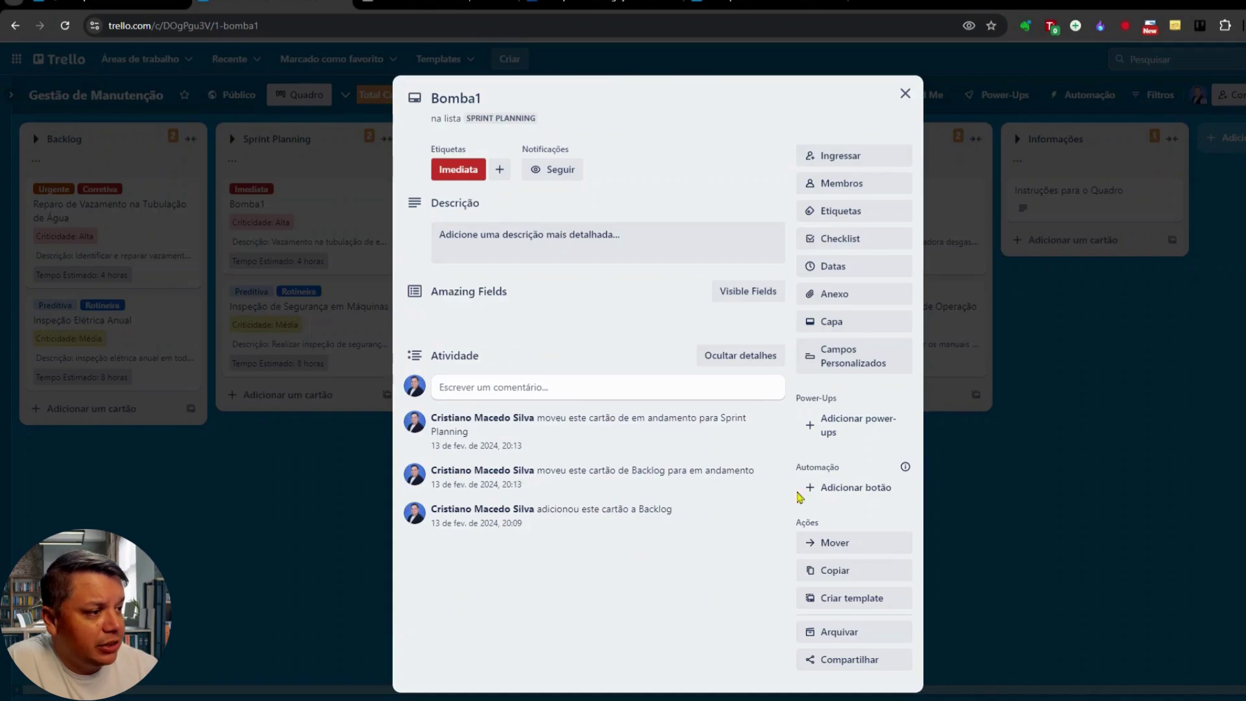
Step: Examine the Bomba1 card's description editor, custom fields, comment area and activity history
click(534, 257)
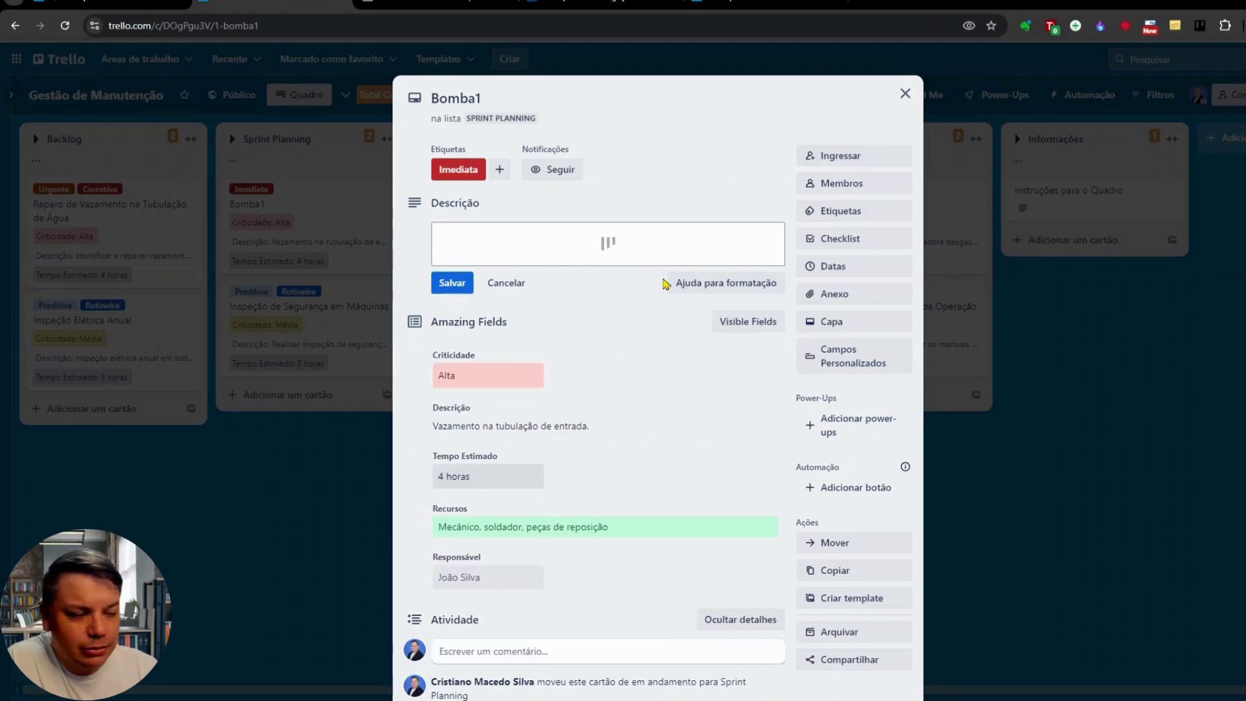
scroll(640, 389, down, 5)
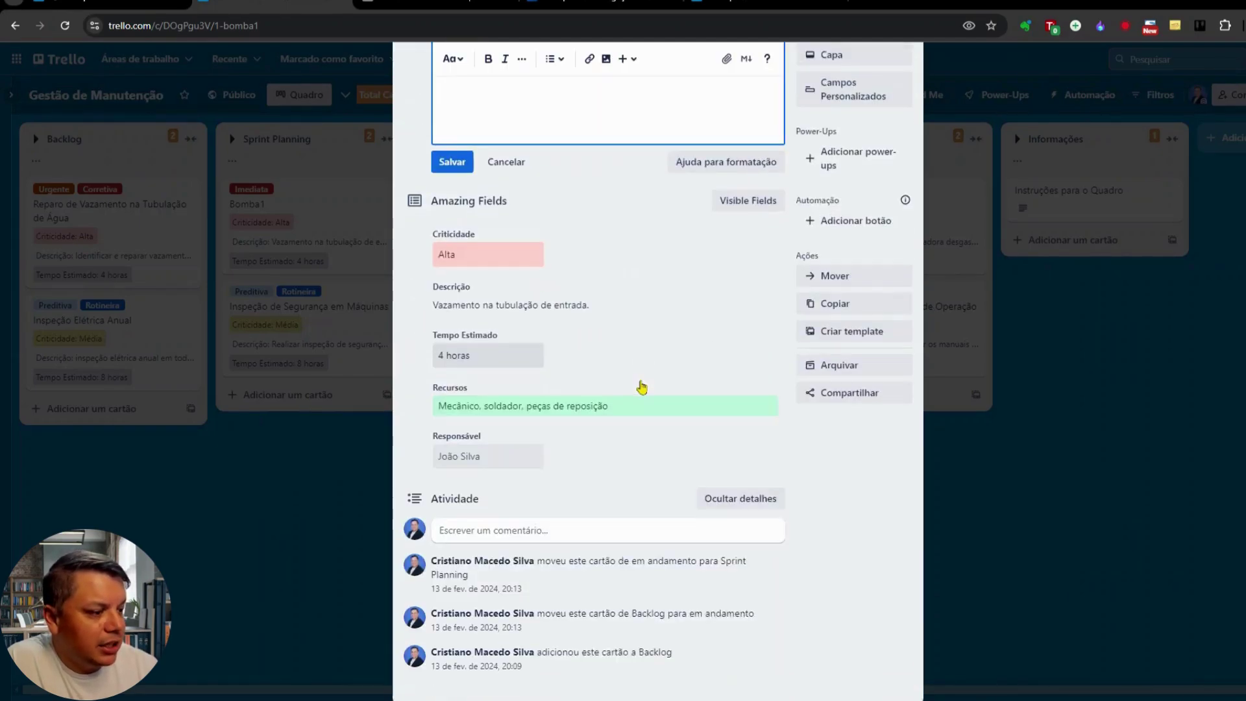
click(513, 493)
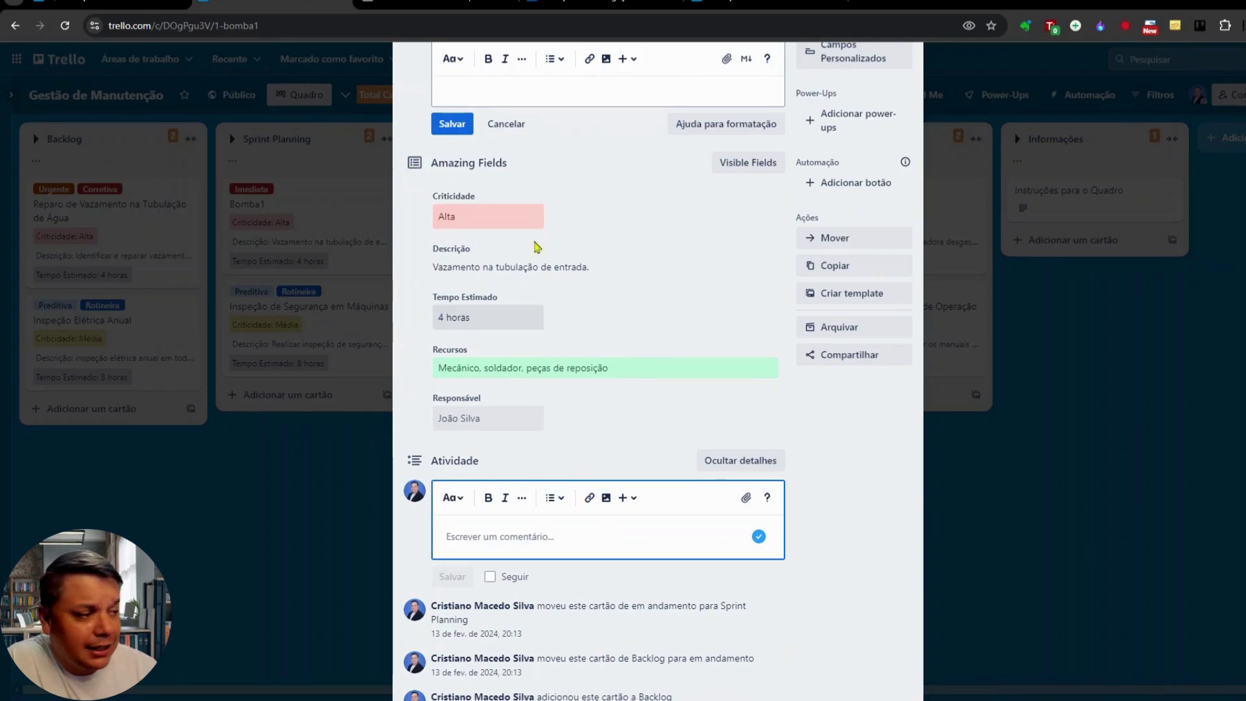
scroll(629, 367, down, 2)
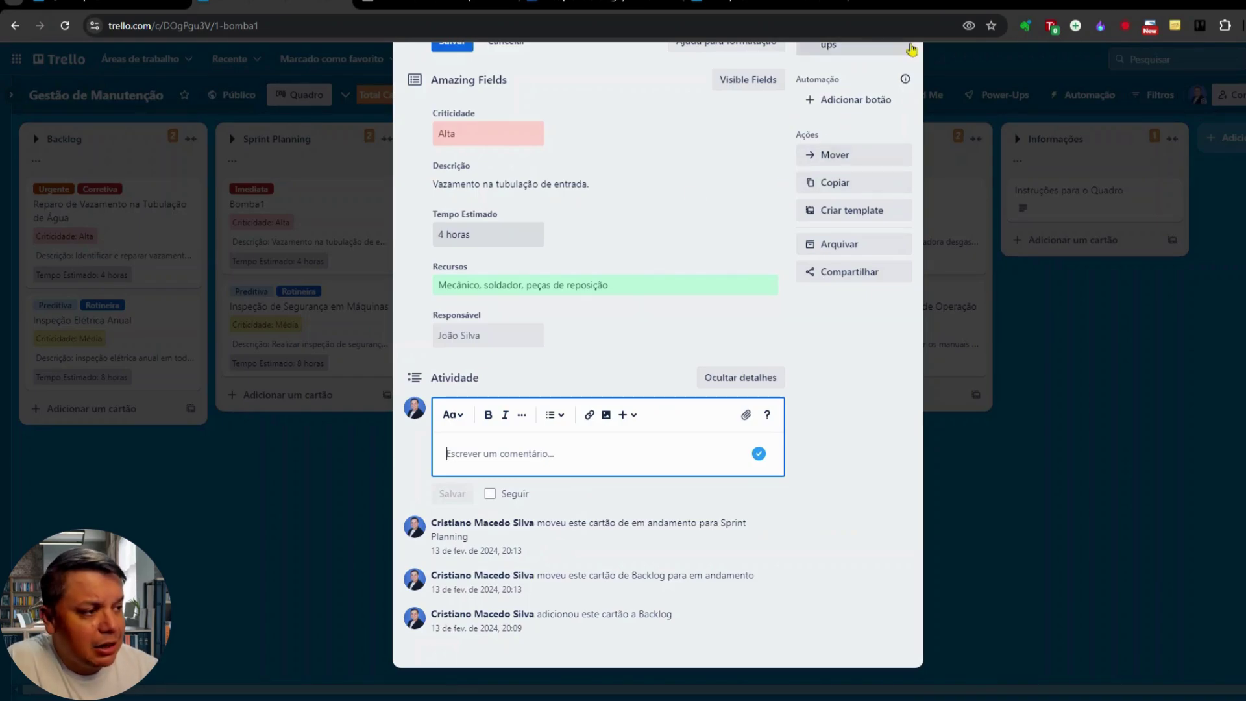
scroll(646, 354, up, 4)
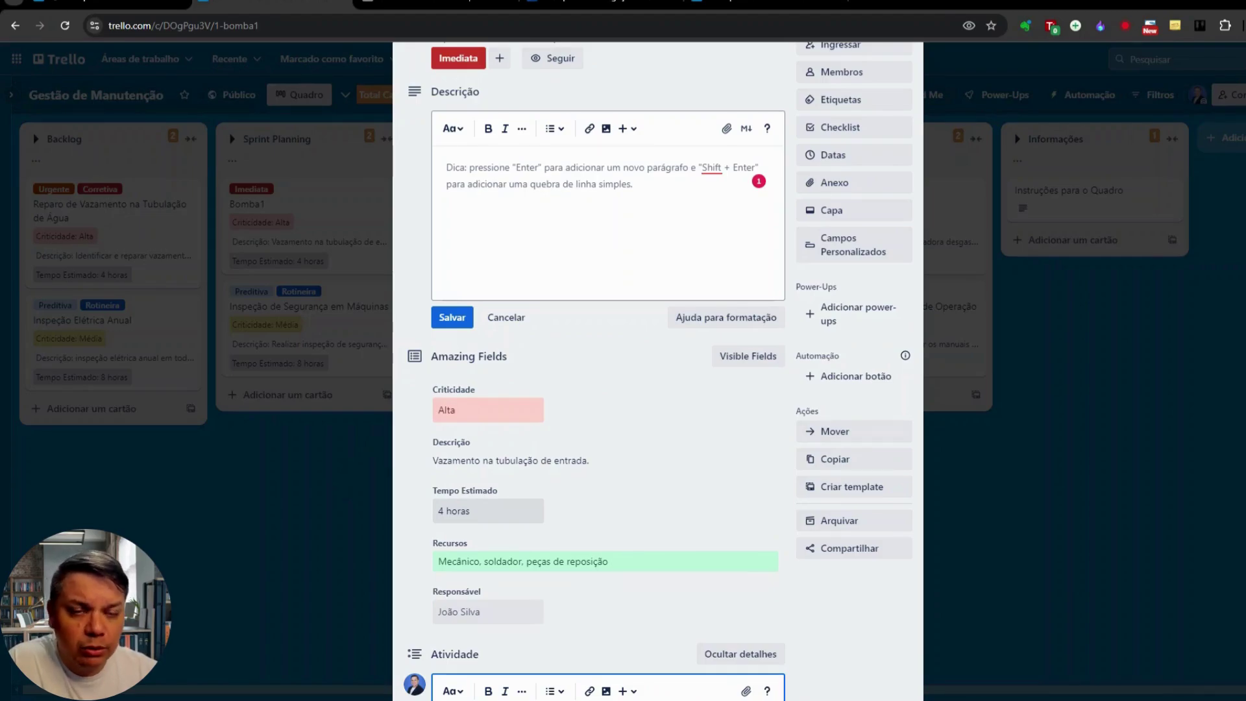
scroll(691, 397, up, 2)
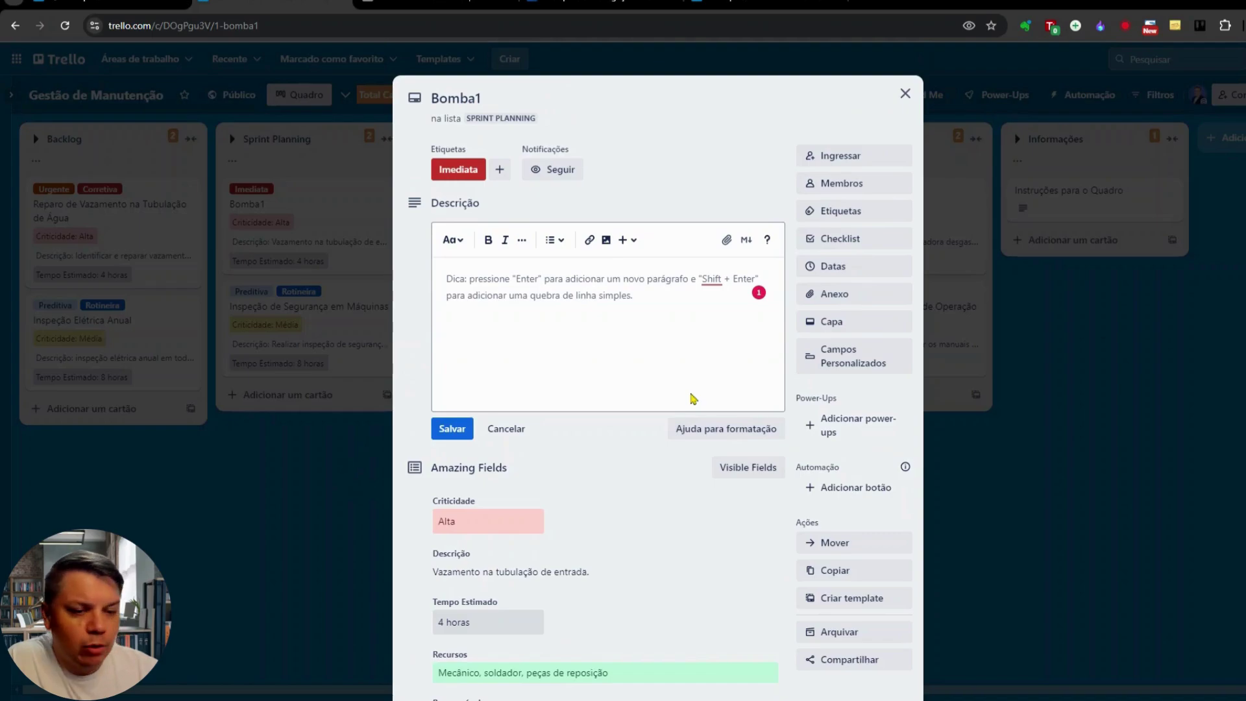
Step: Join the Bomba1 card as a member and view its available labels
click(875, 167)
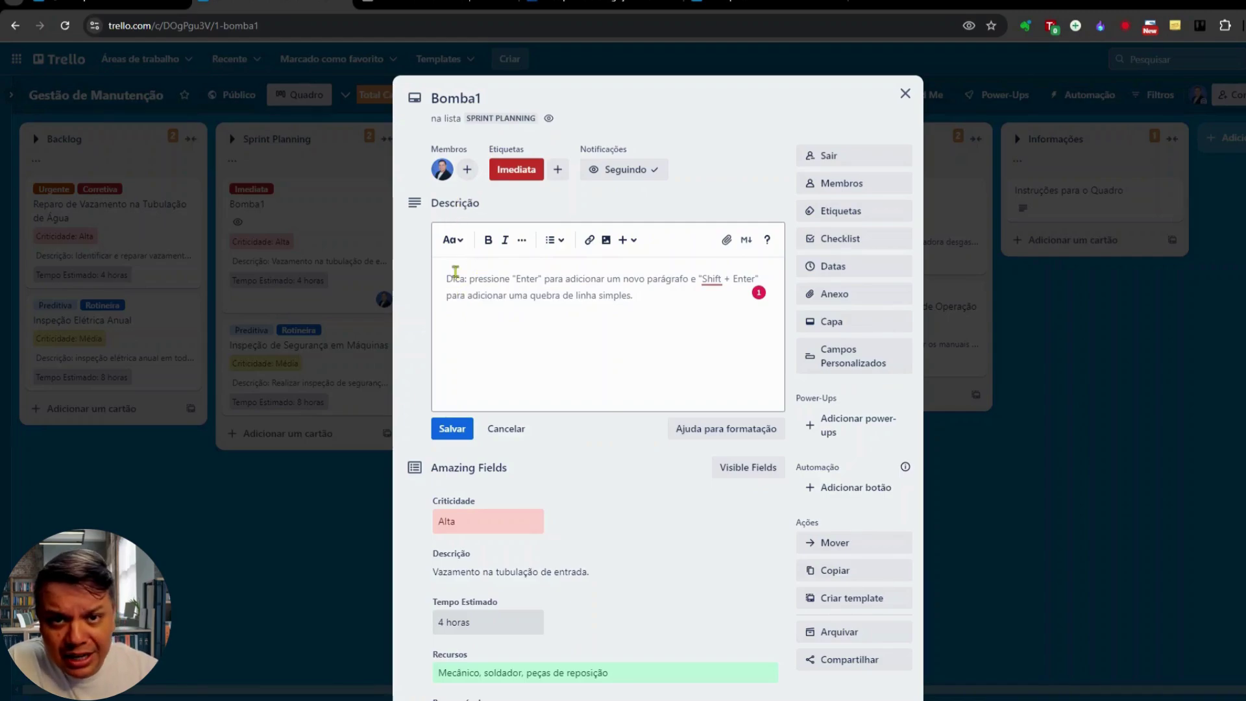
click(873, 215)
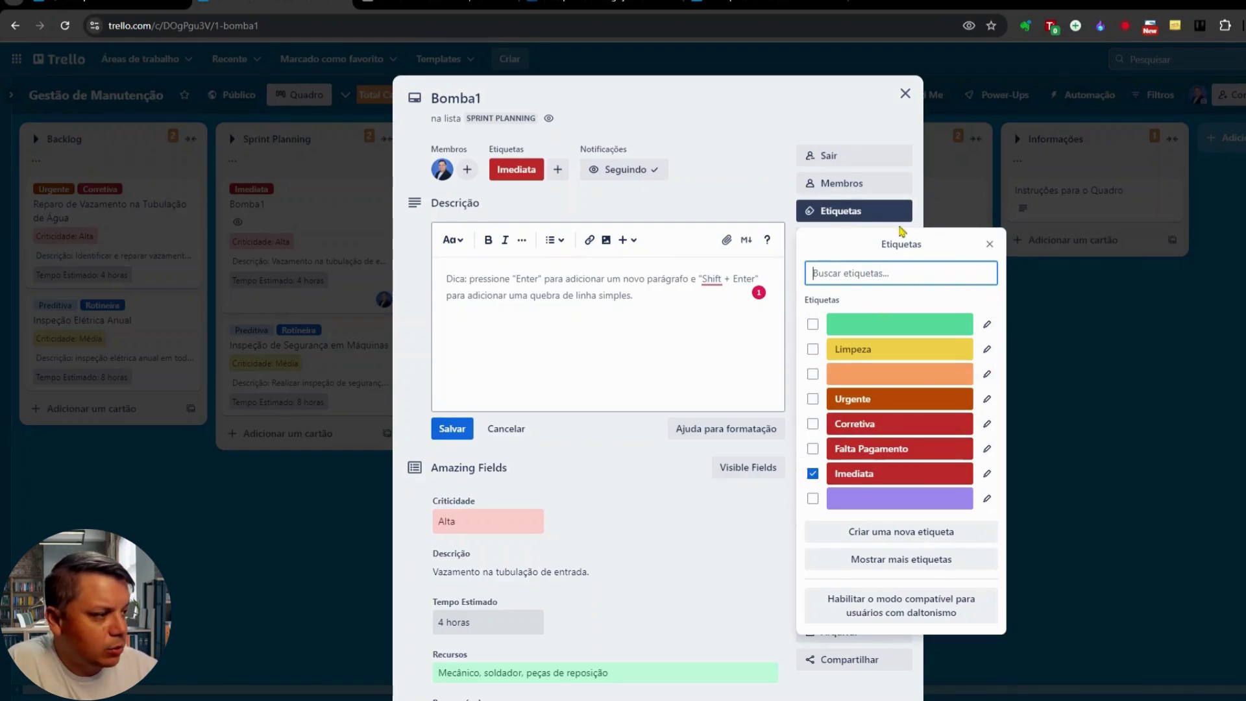
click(877, 213)
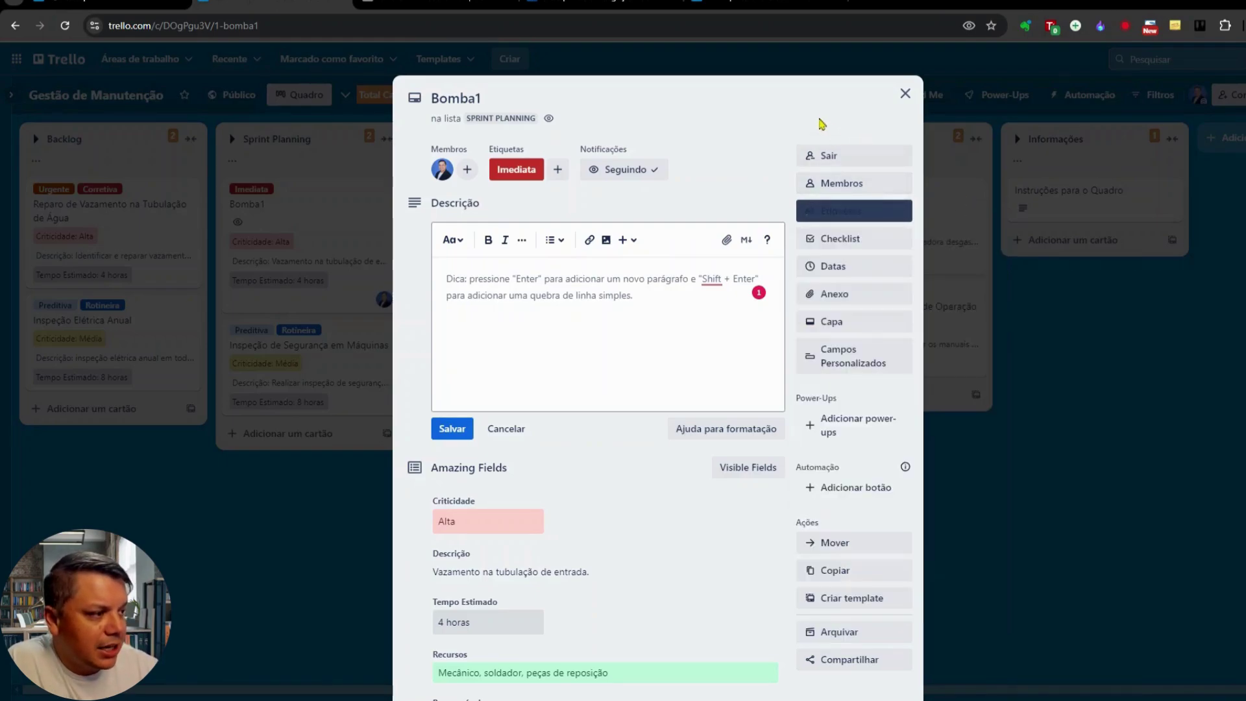
Step: Add a checklist titled "Checklist" to the Bomba1 card with "Inspeção Visual" as its first item
click(868, 246)
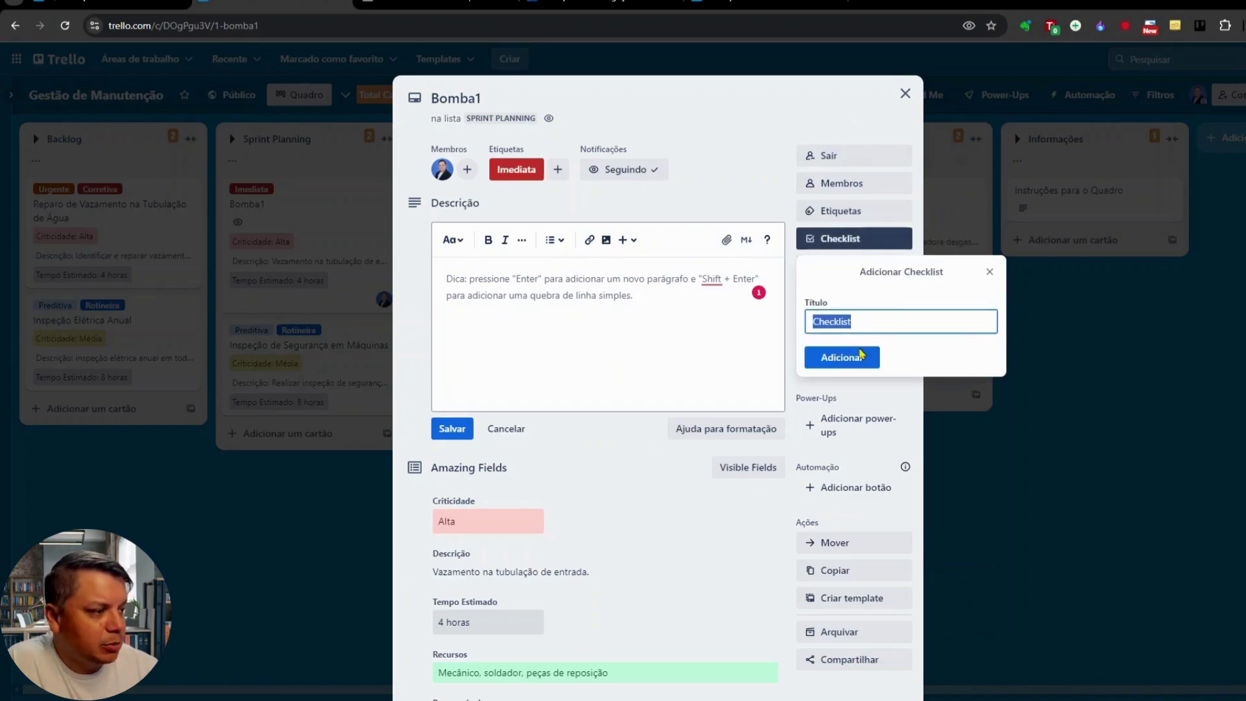
click(844, 357)
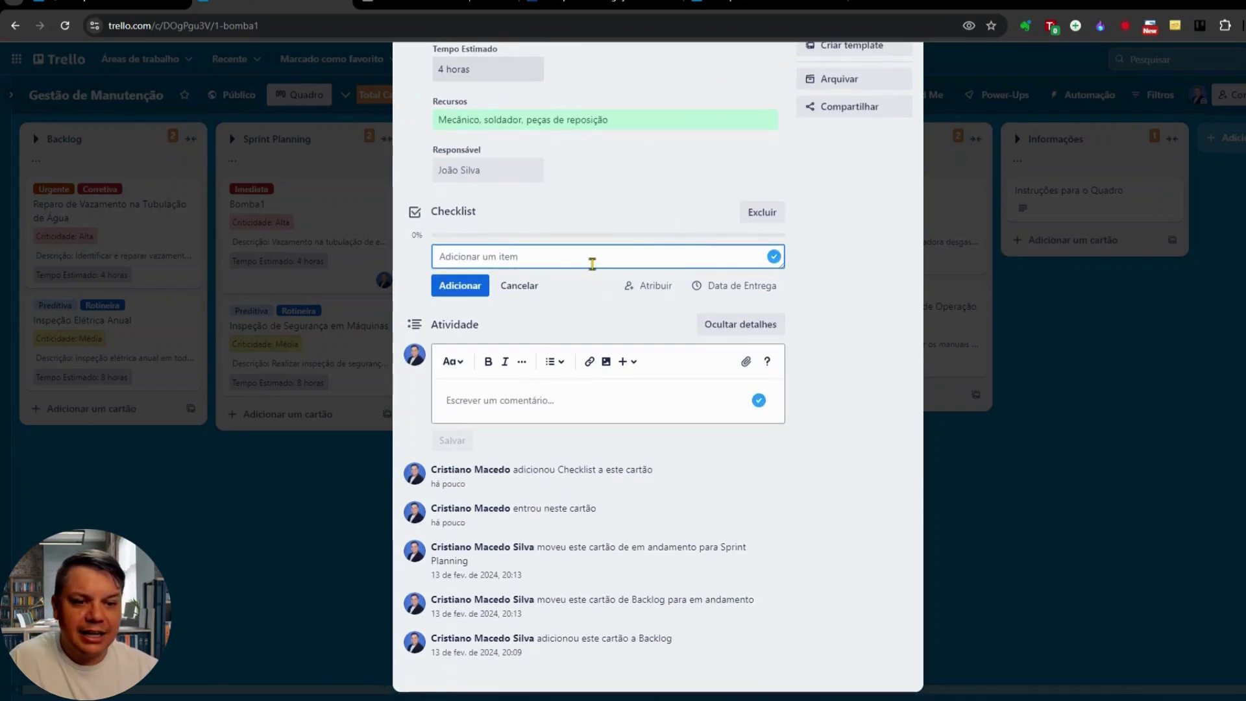
text(*)
key(BackSpace)
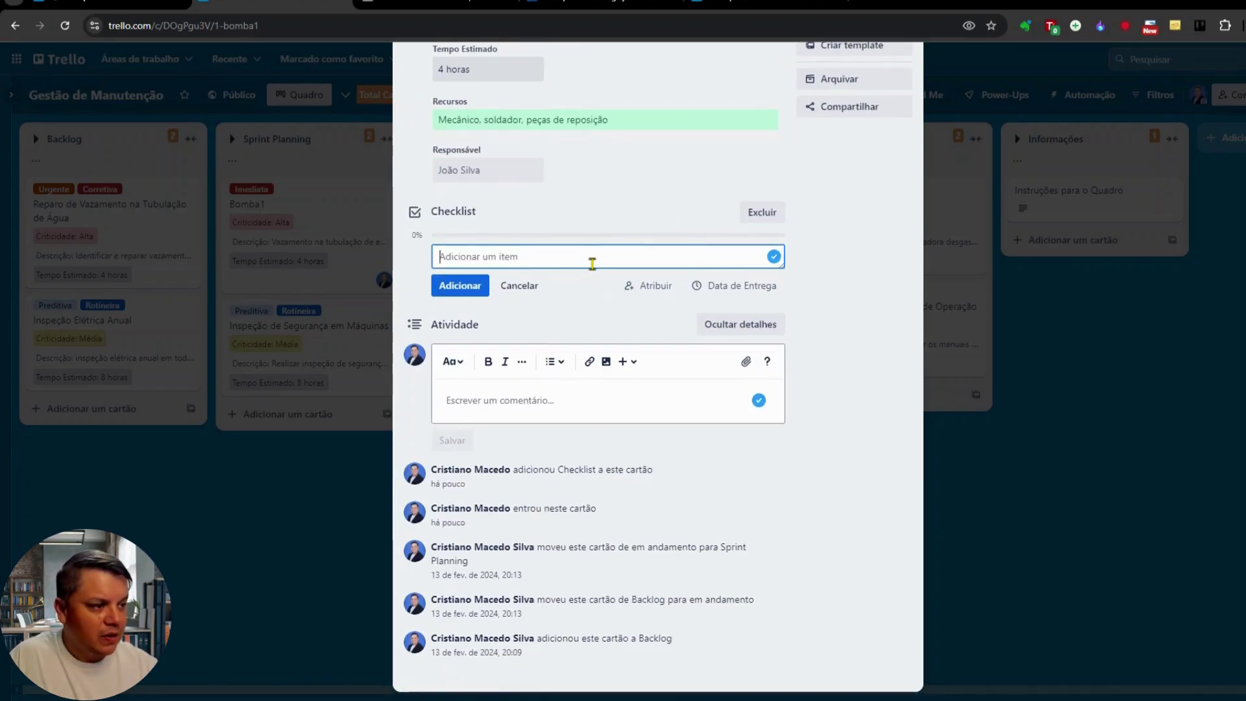
text(*)
key(BackSpace)
text(Ins)
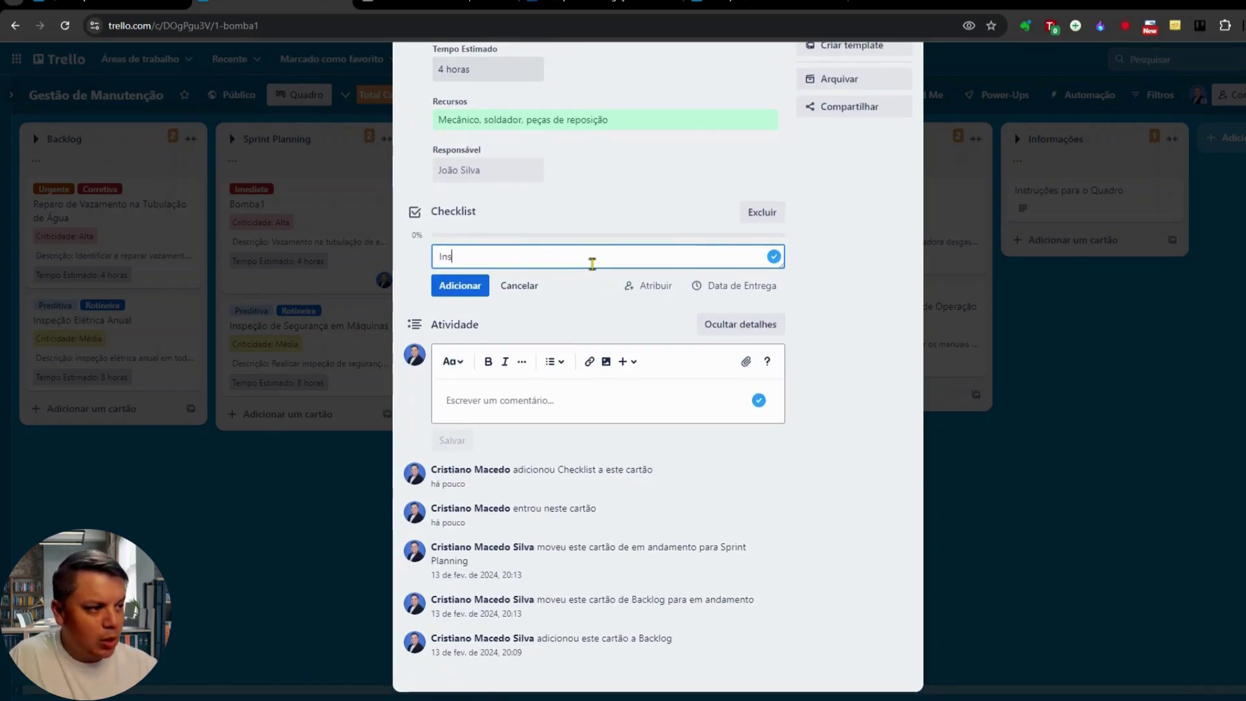
text(pecção Vi)
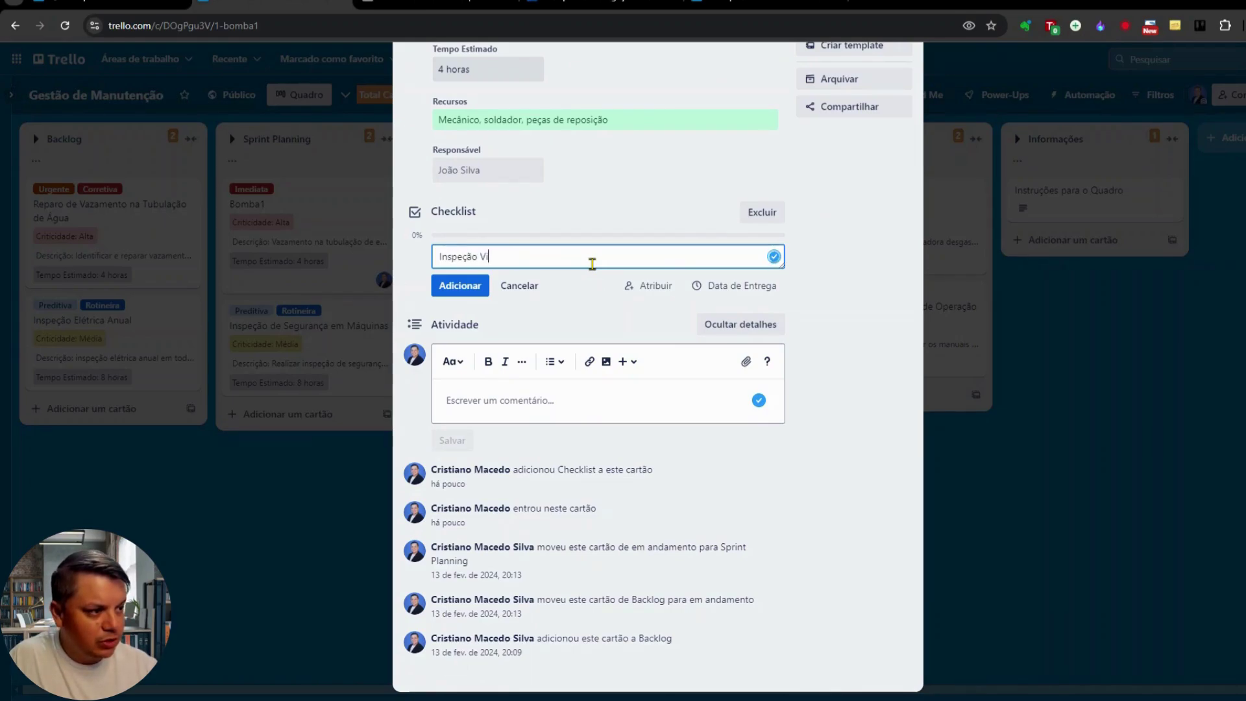
text(sual)
key(Return)
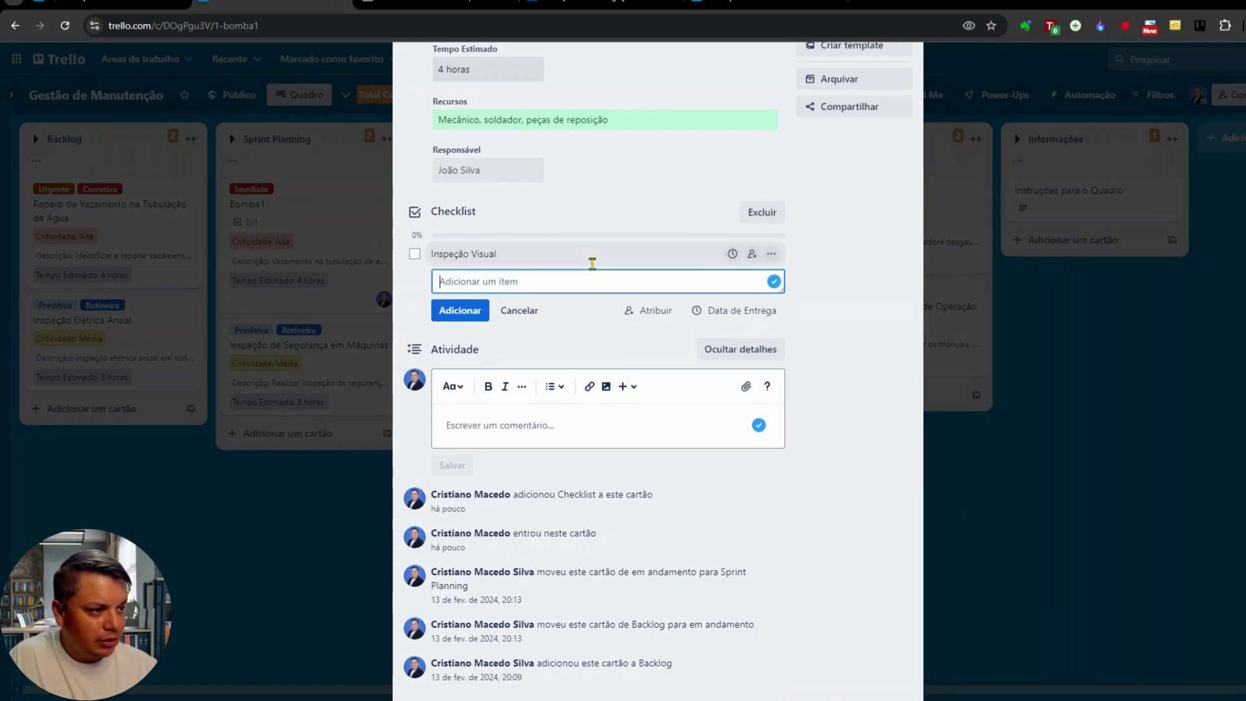
Step: Add "Elaboração de relatório" as the second checklist item and mark "Inspeção Visual" as complete
text(Elaboraçã)
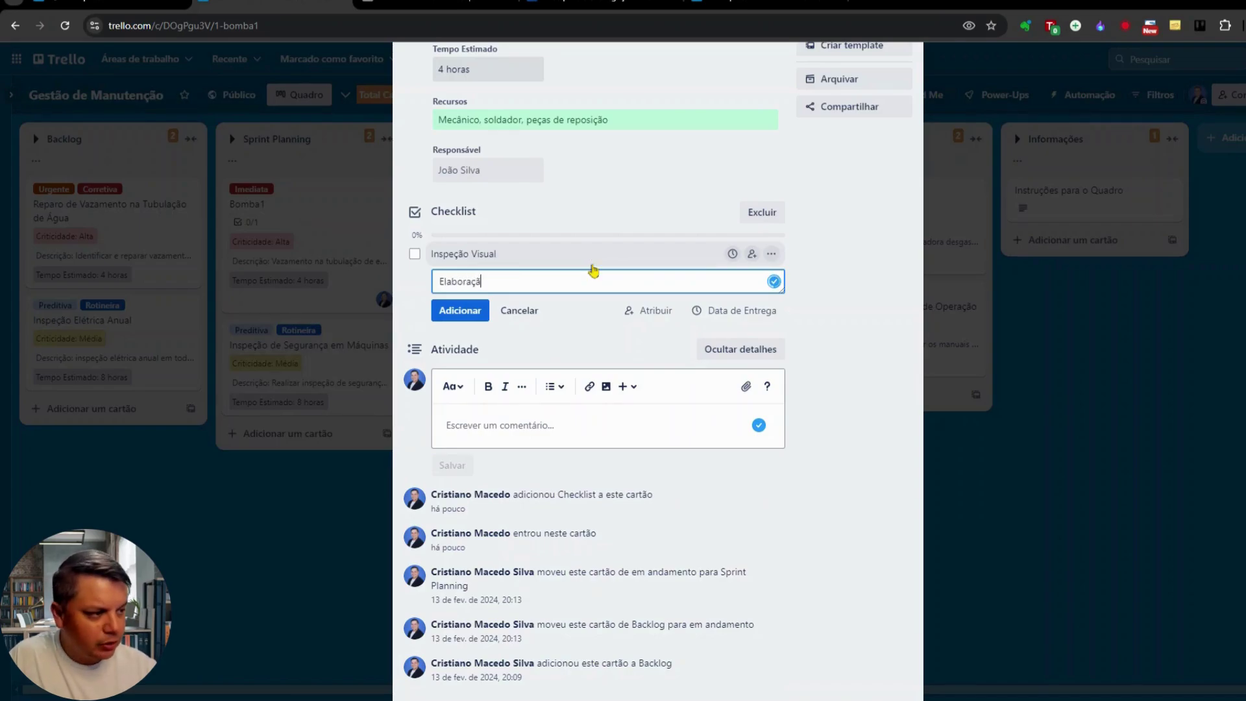
text(o de rela)
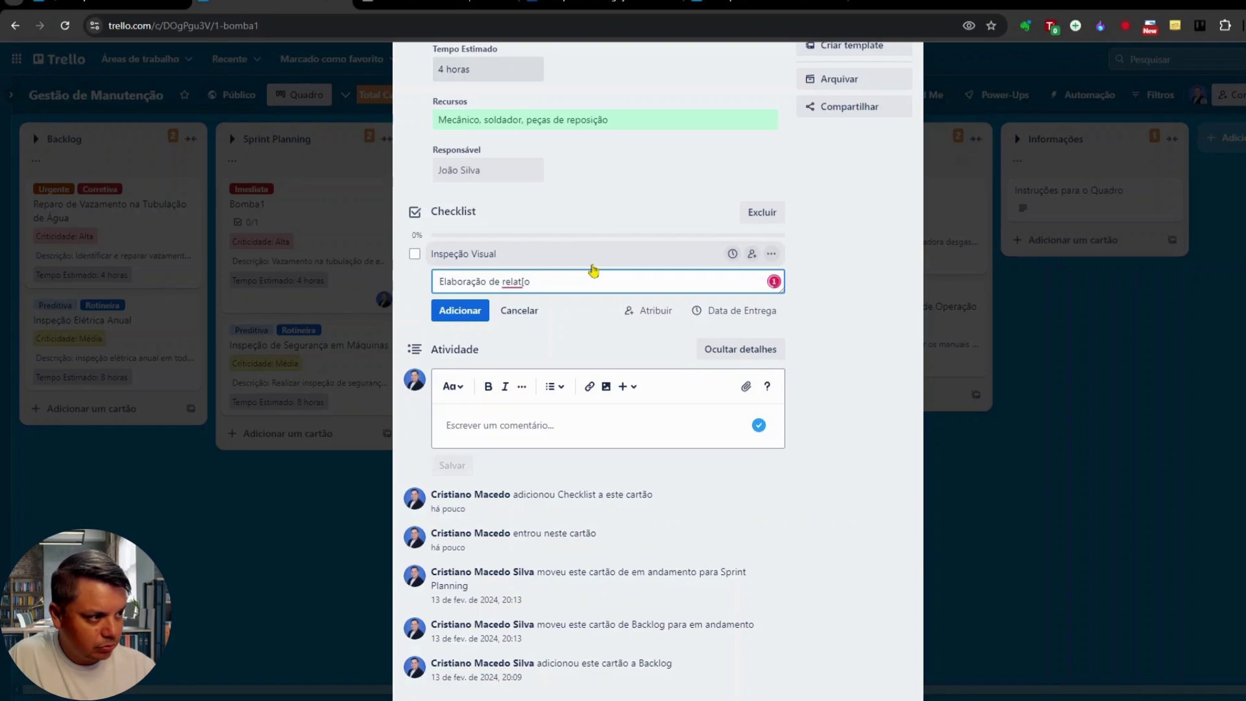
text(tório)
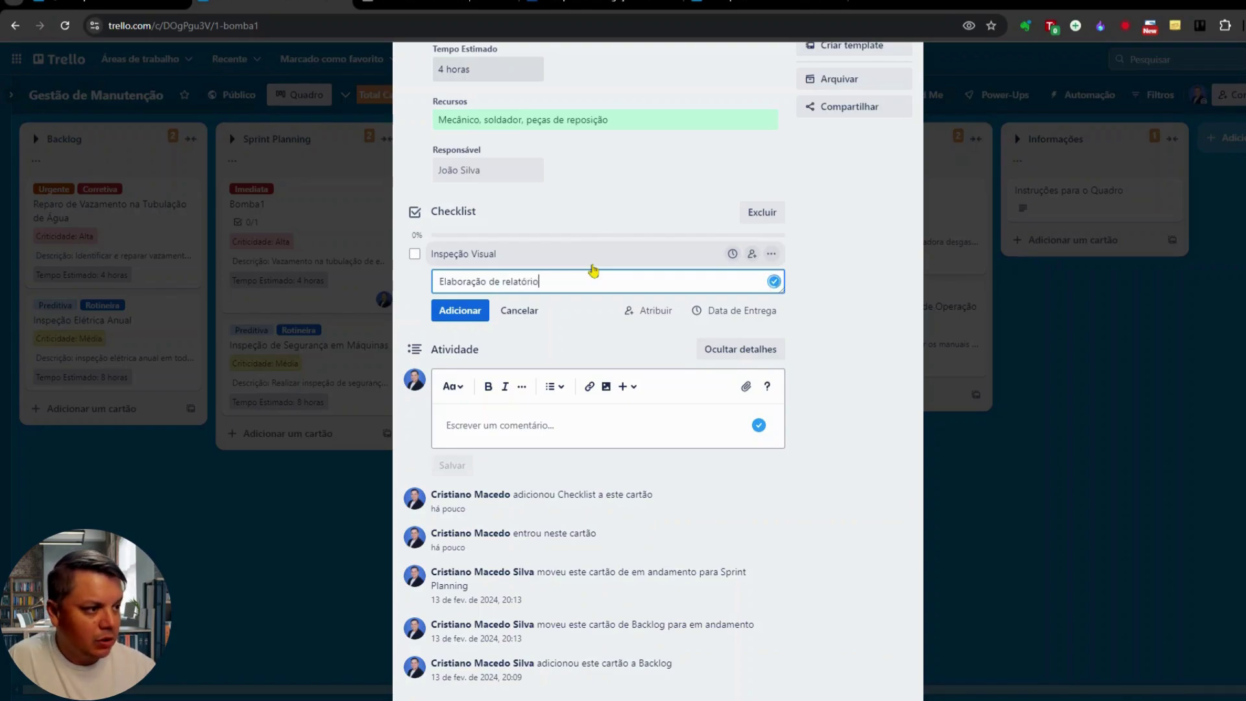
key(Return)
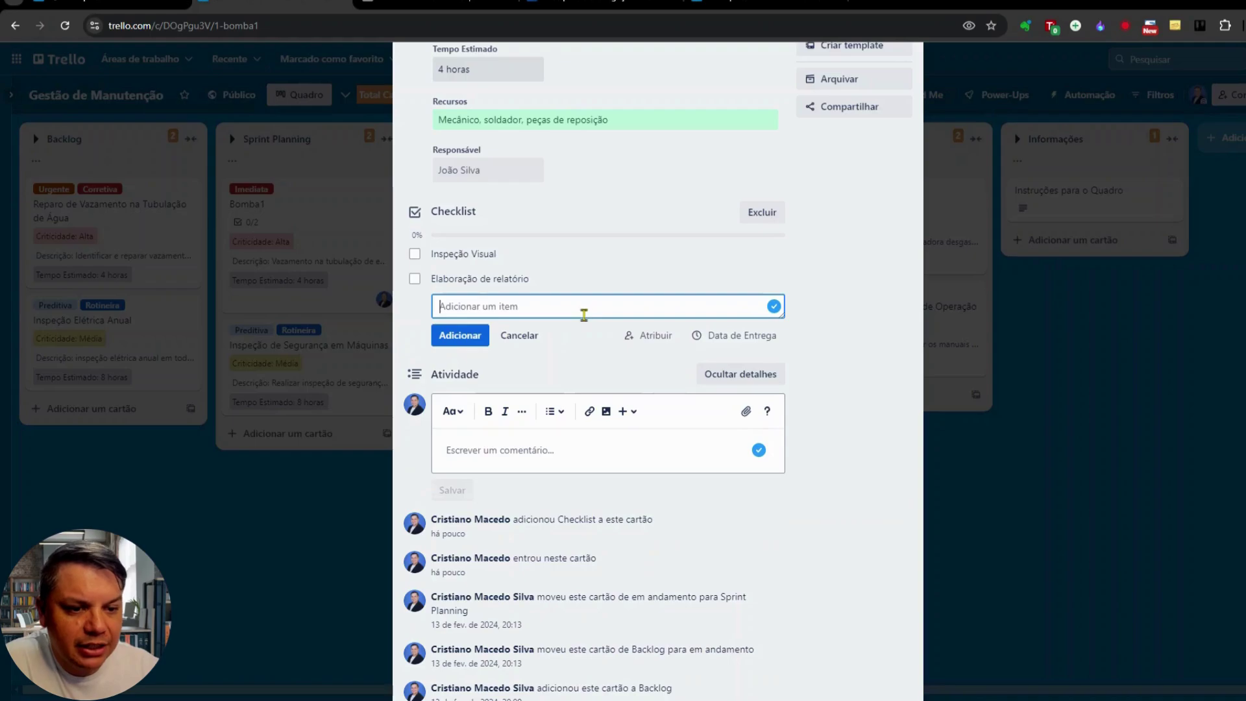
click(543, 337)
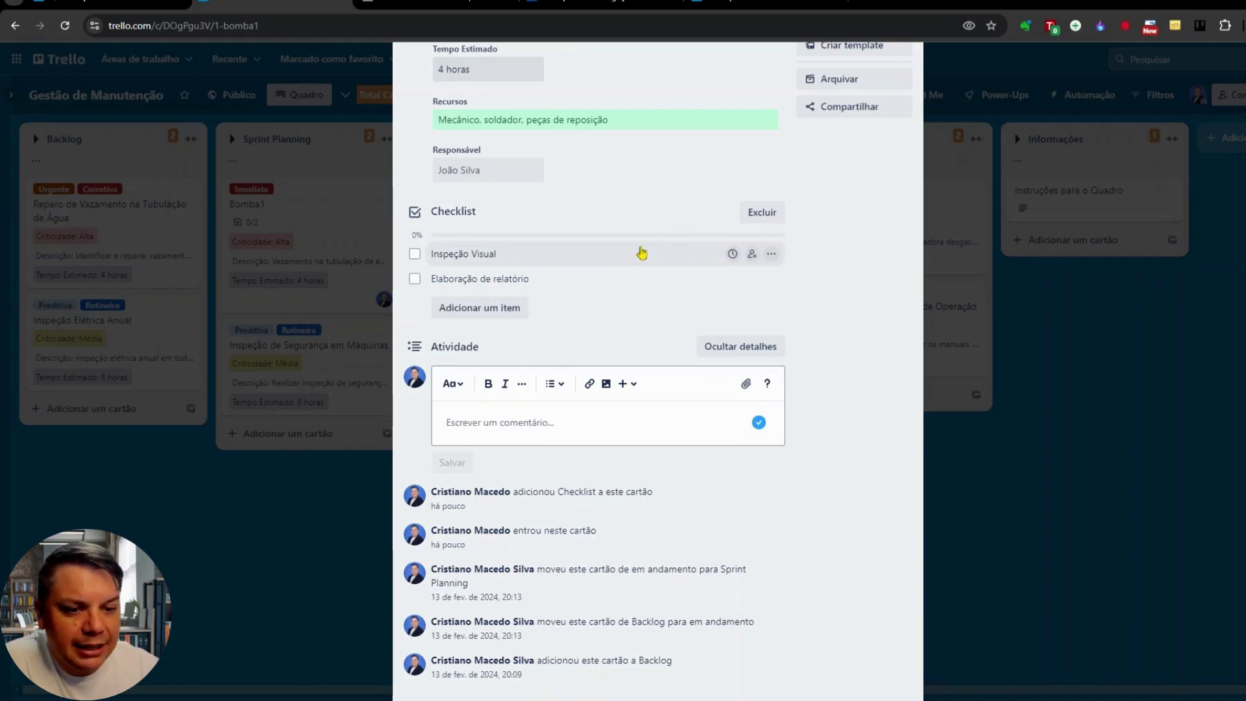
click(415, 254)
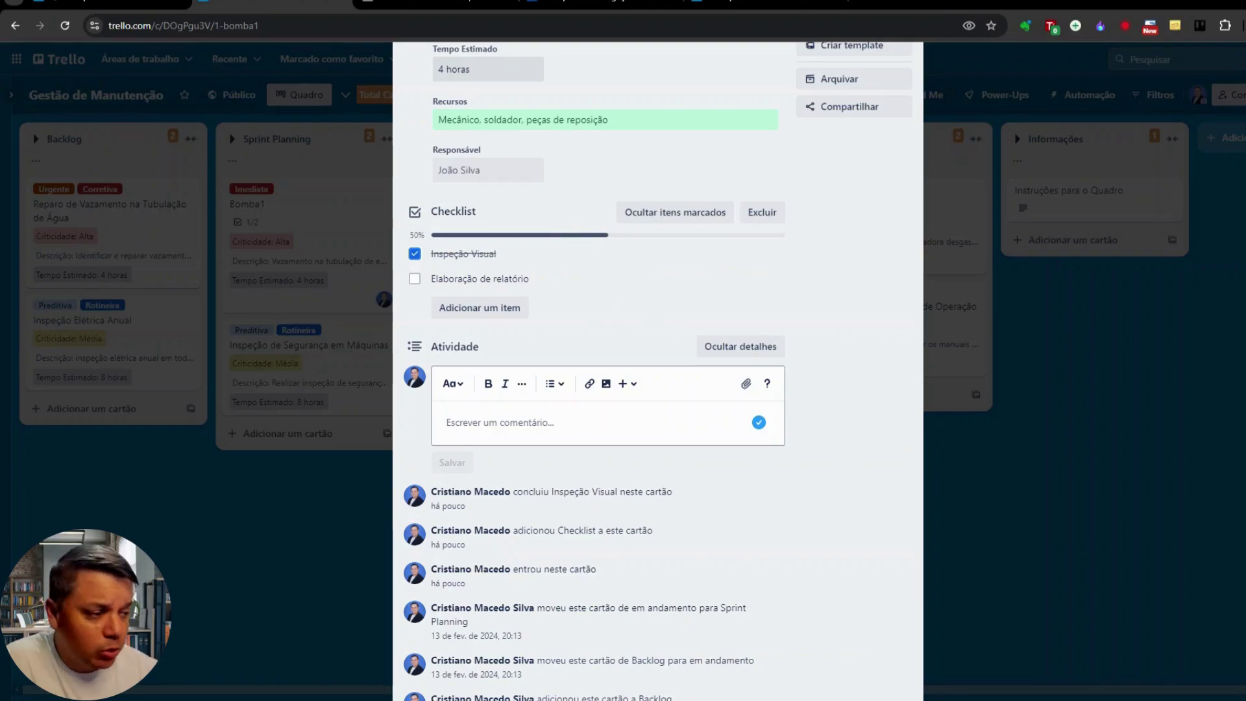
Step: Set the Bomba1 card's due date to 24/09/2024, save it and return to the board
scroll(673, 326, up, 8)
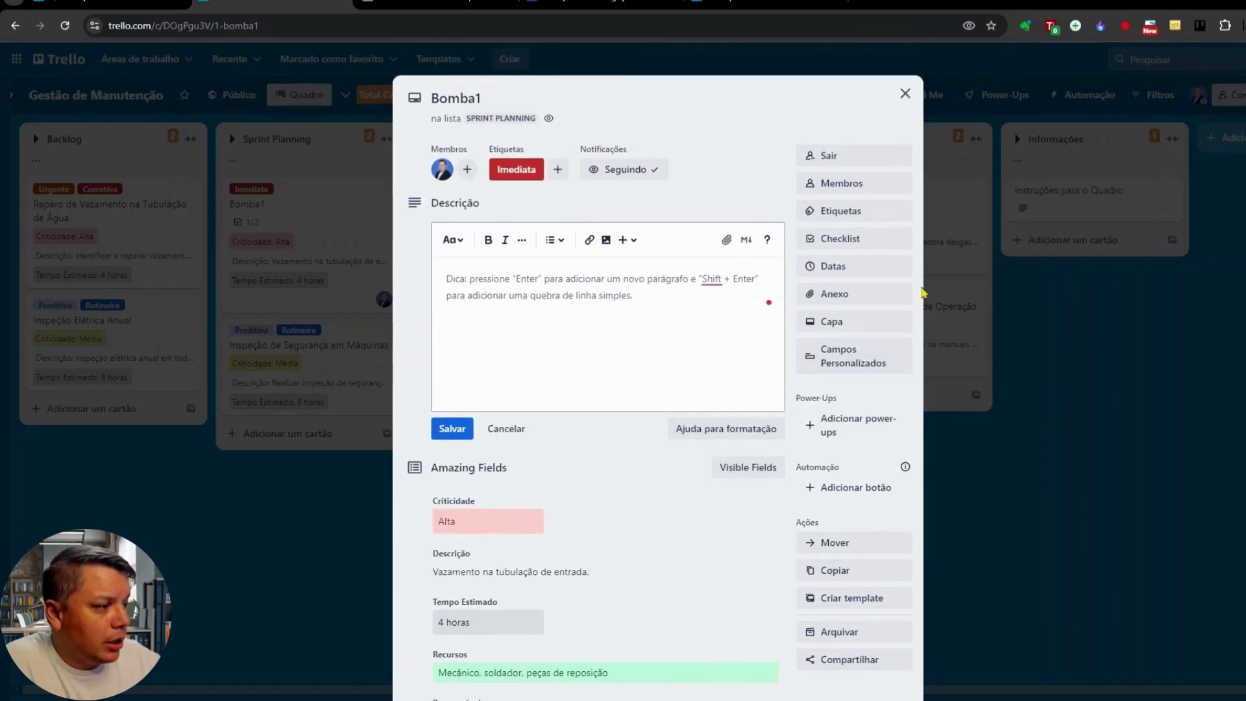
click(888, 268)
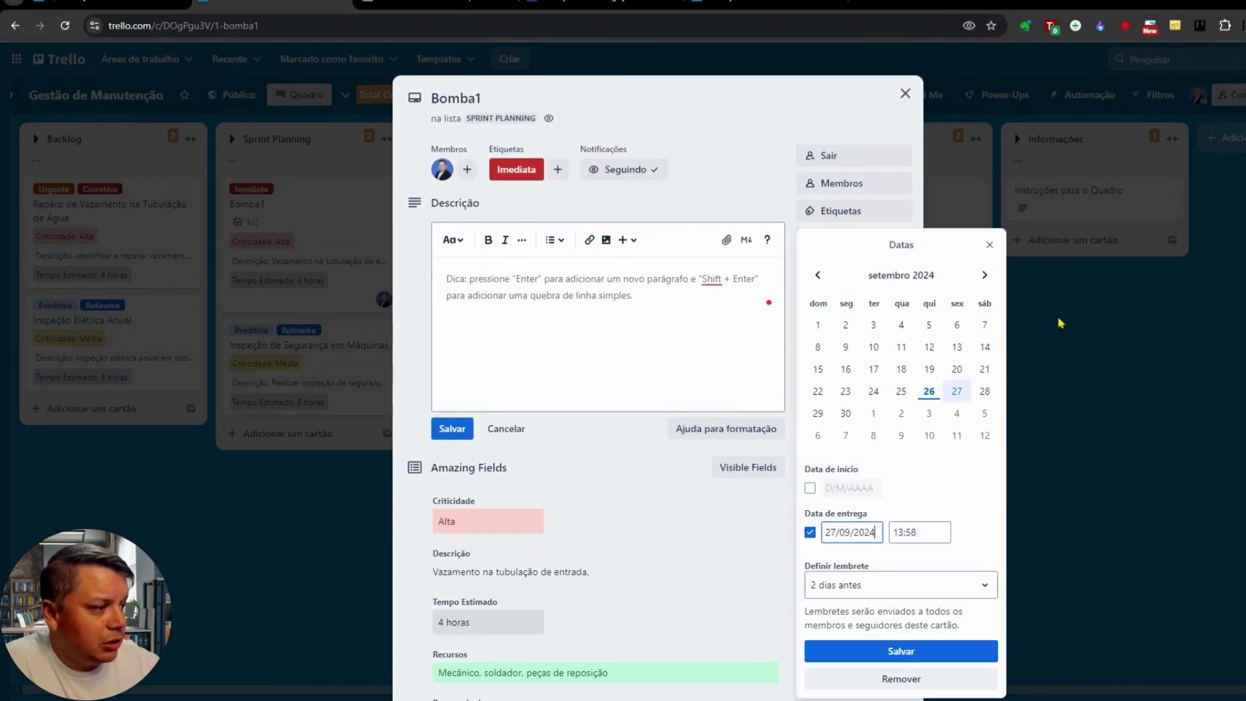
click(874, 391)
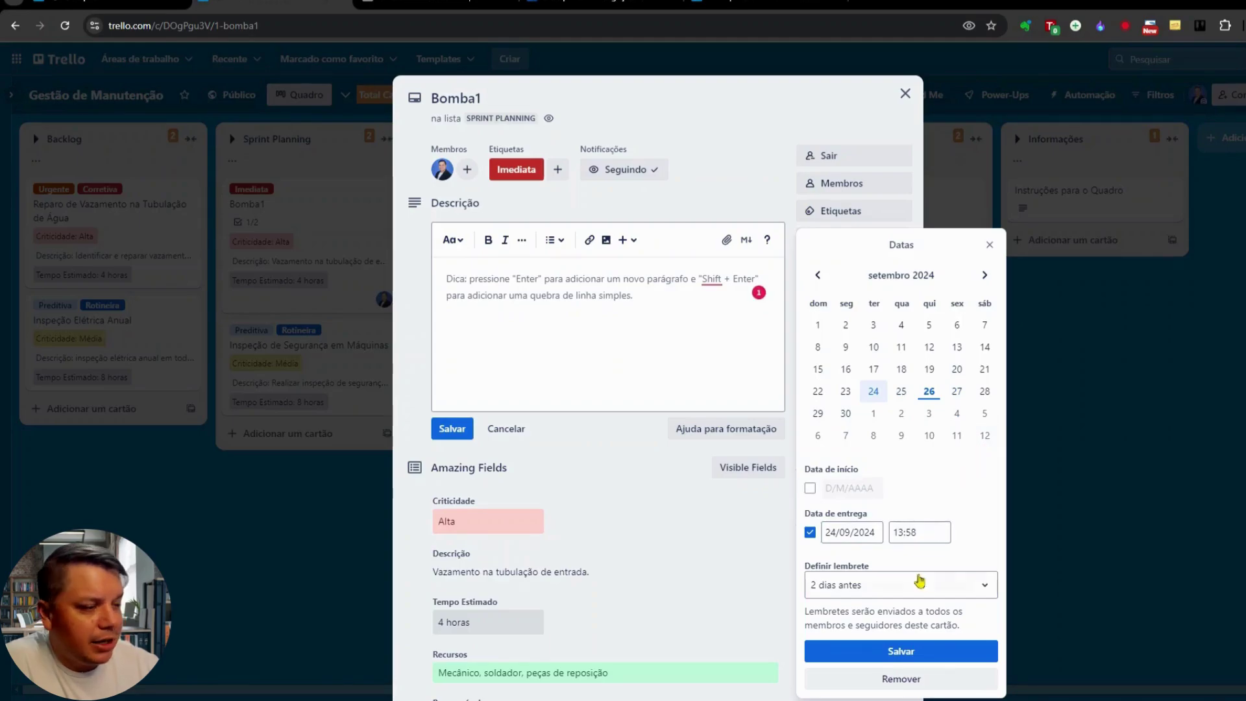
click(900, 650)
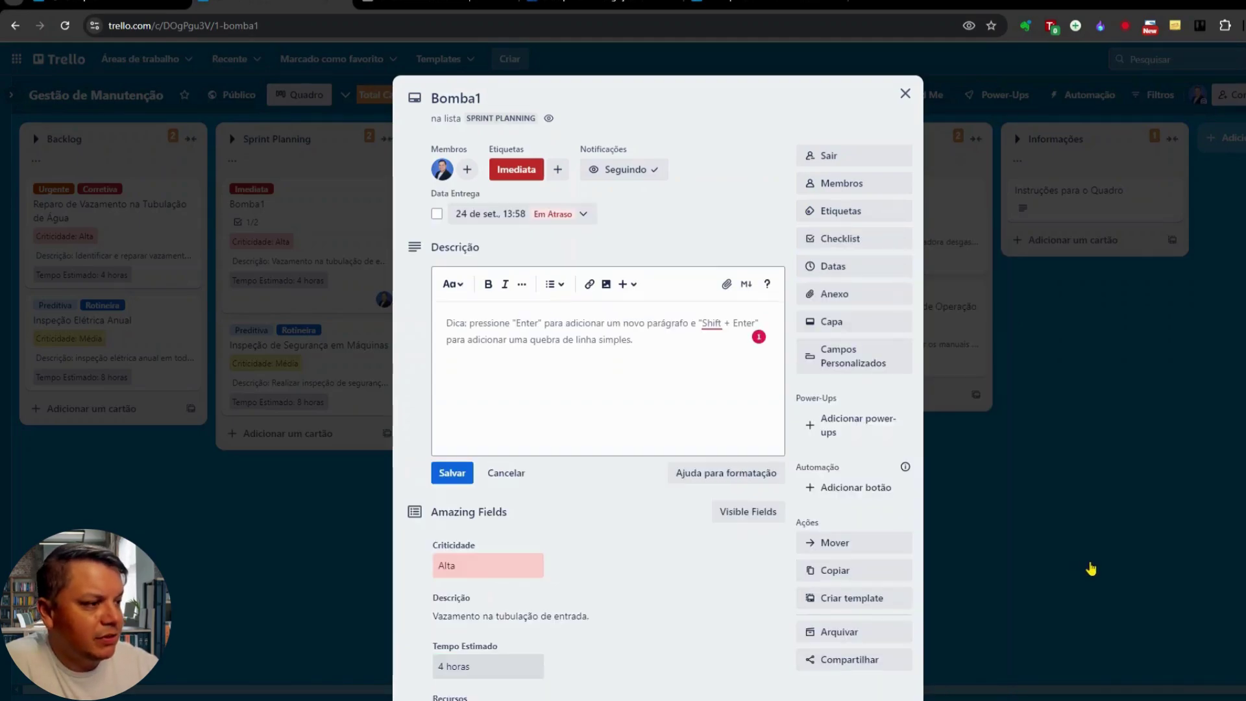
click(1093, 566)
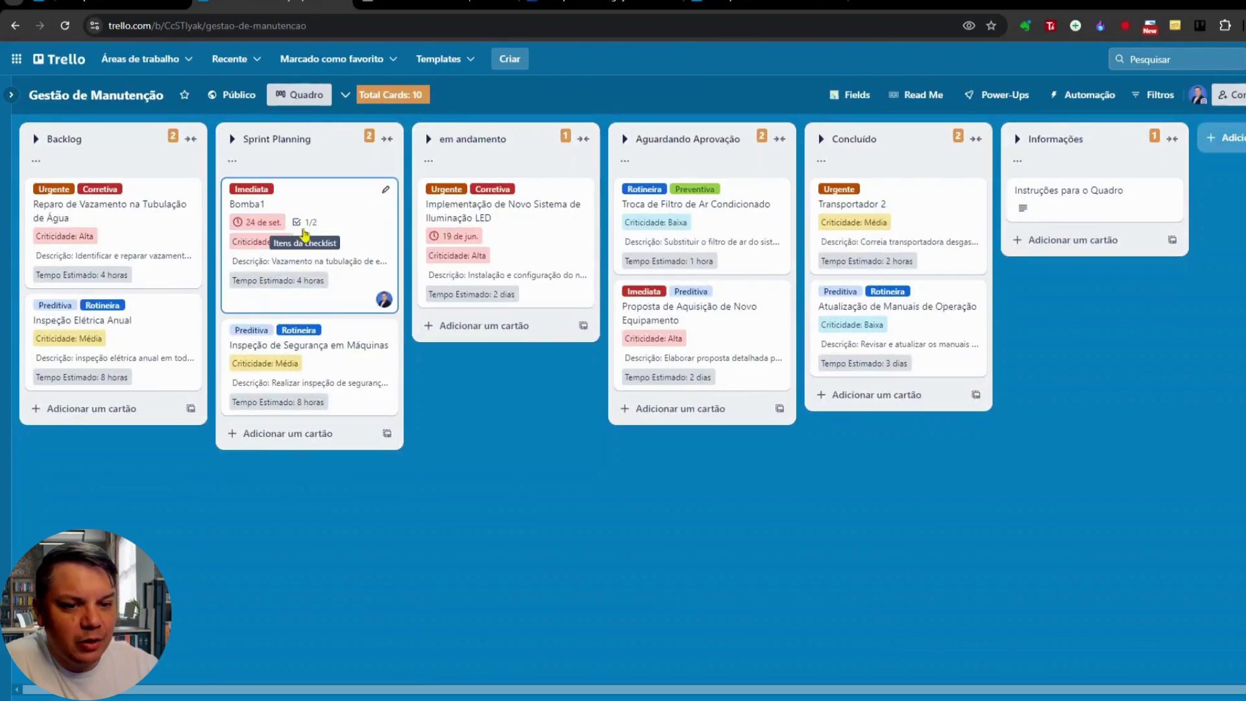
Step: Reopen the Bomba1 card, set its due date to 28/09/2024 and check the saved date settings
click(359, 244)
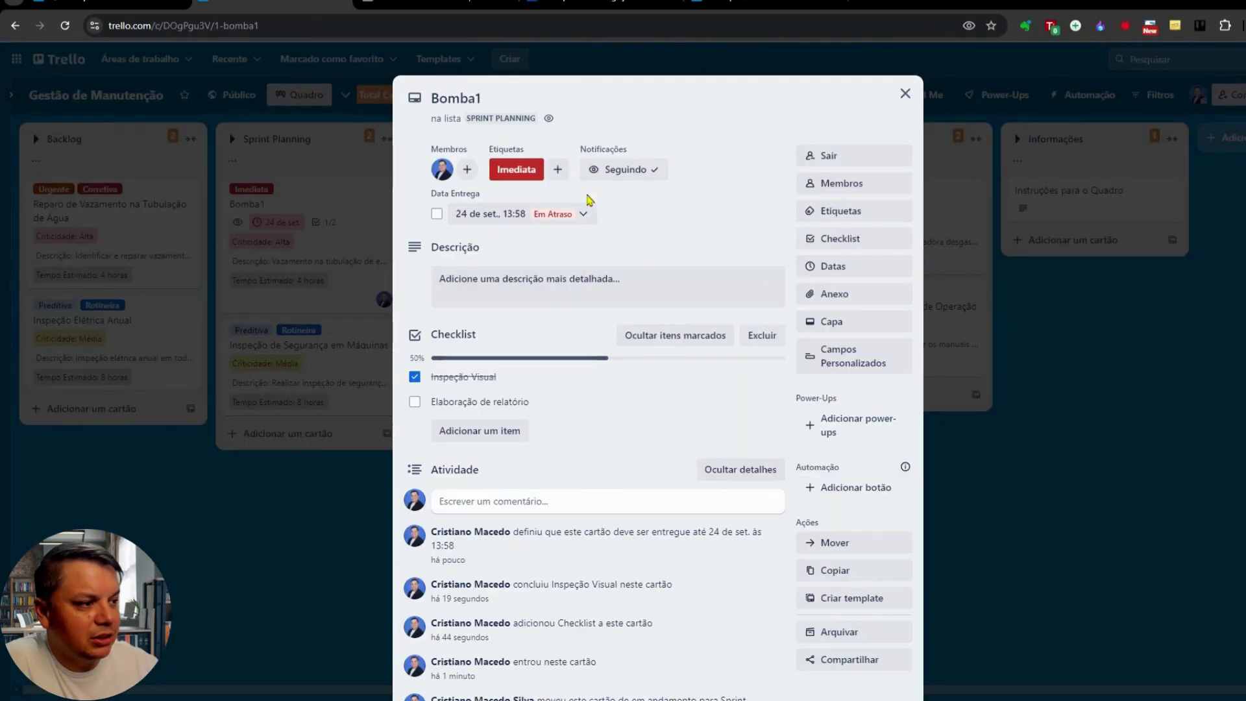
click(551, 220)
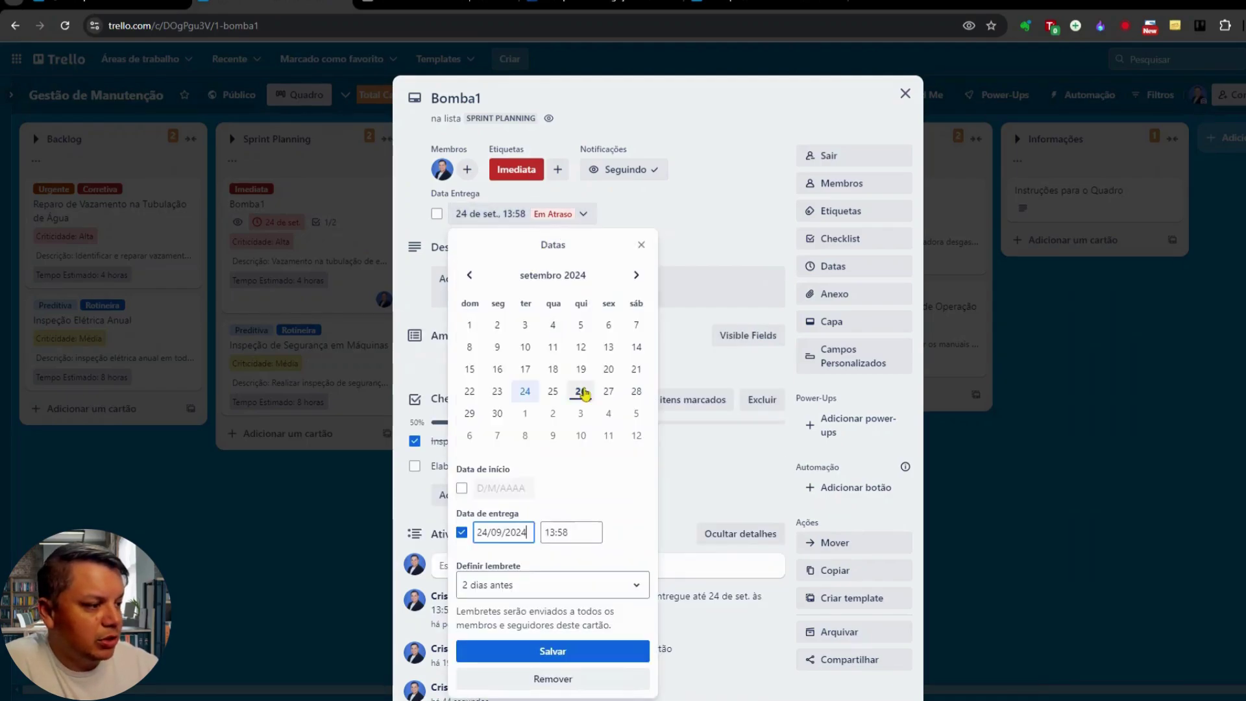
click(635, 391)
click(587, 651)
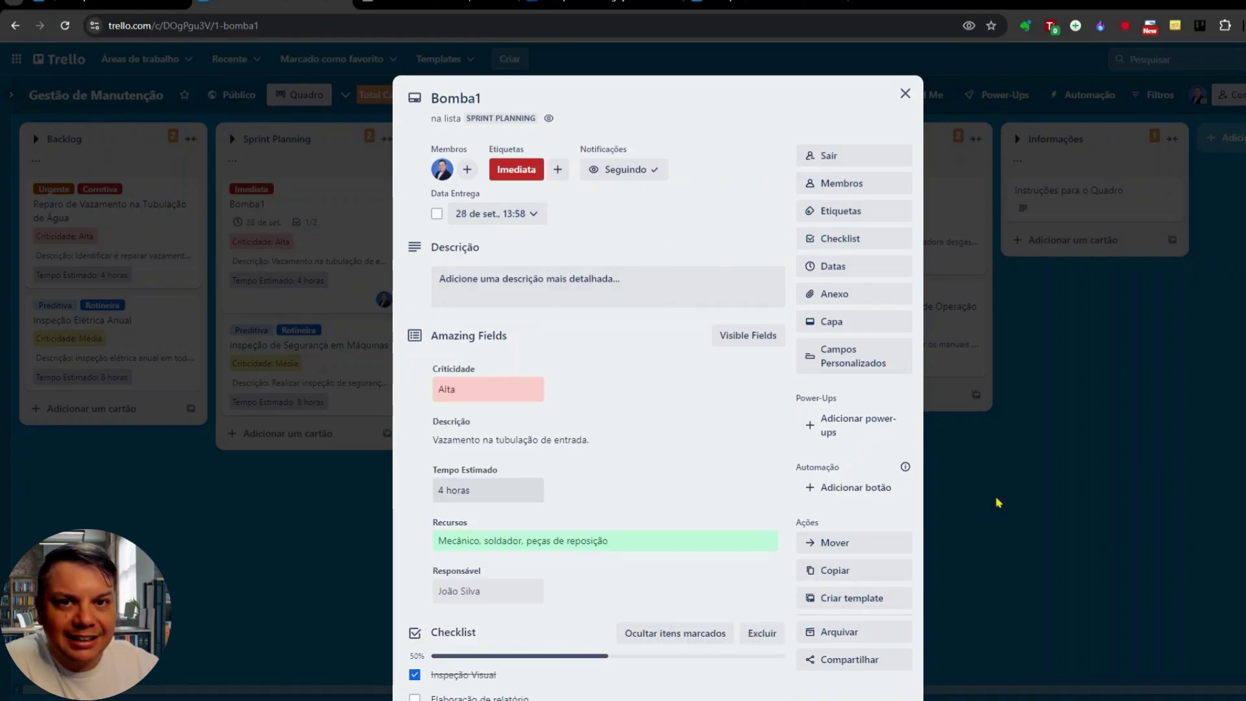
click(863, 266)
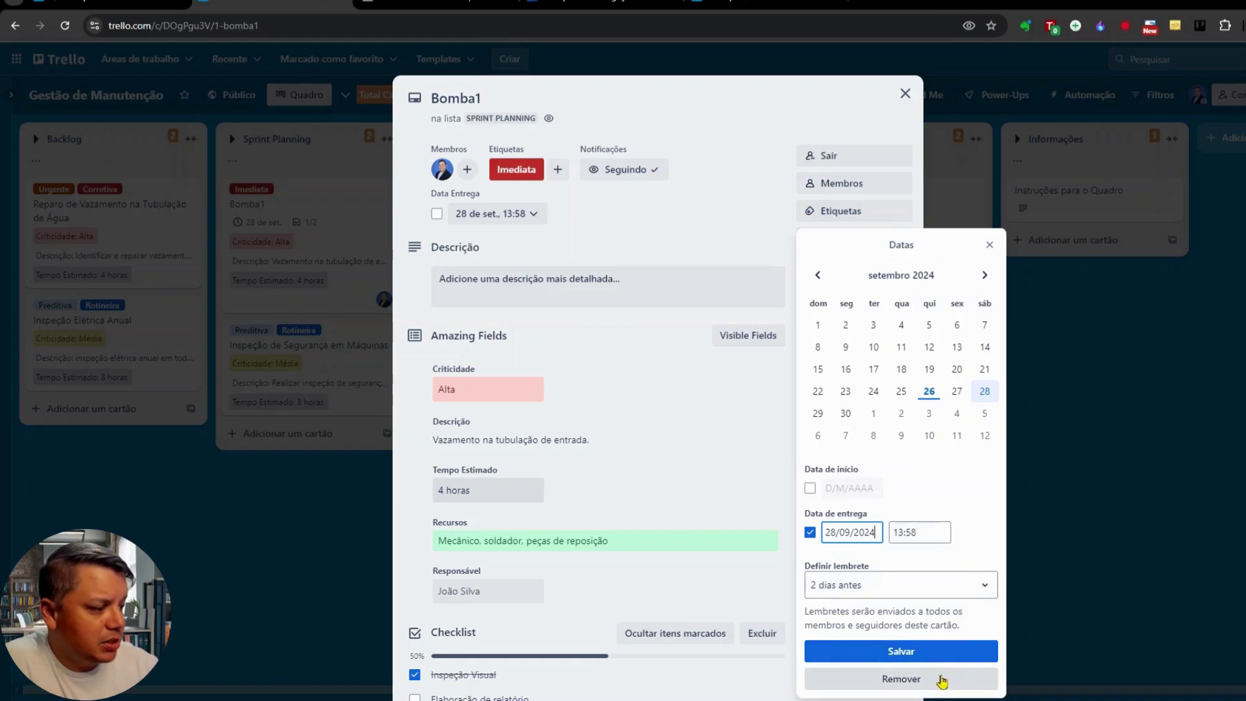
click(1065, 608)
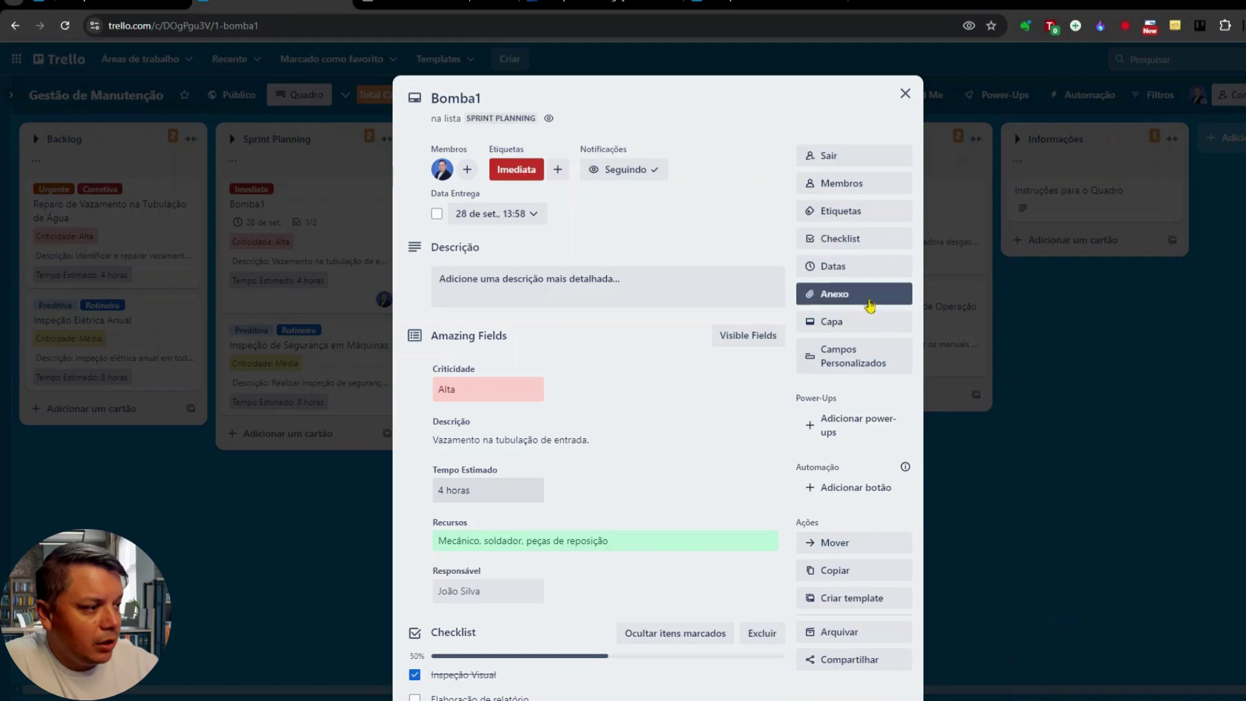
Step: View the attachment options of the Bomba1 card, close them and return to the board
click(869, 301)
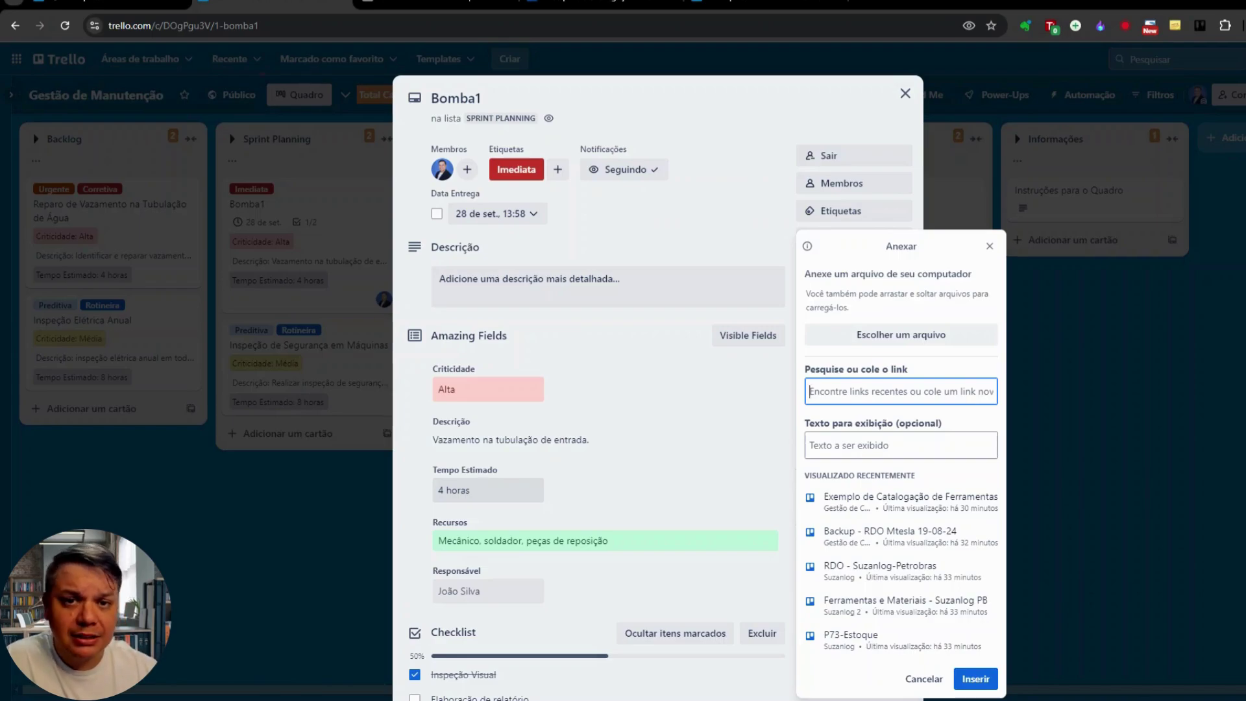
click(1181, 460)
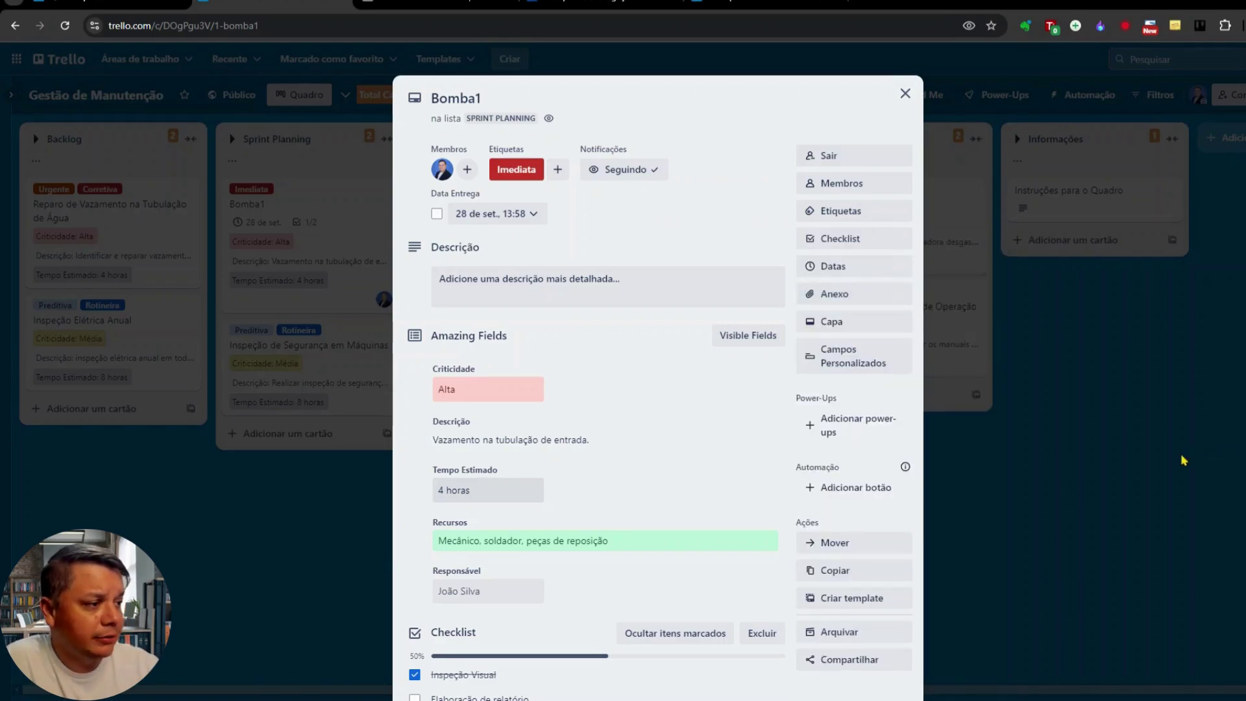
click(1181, 459)
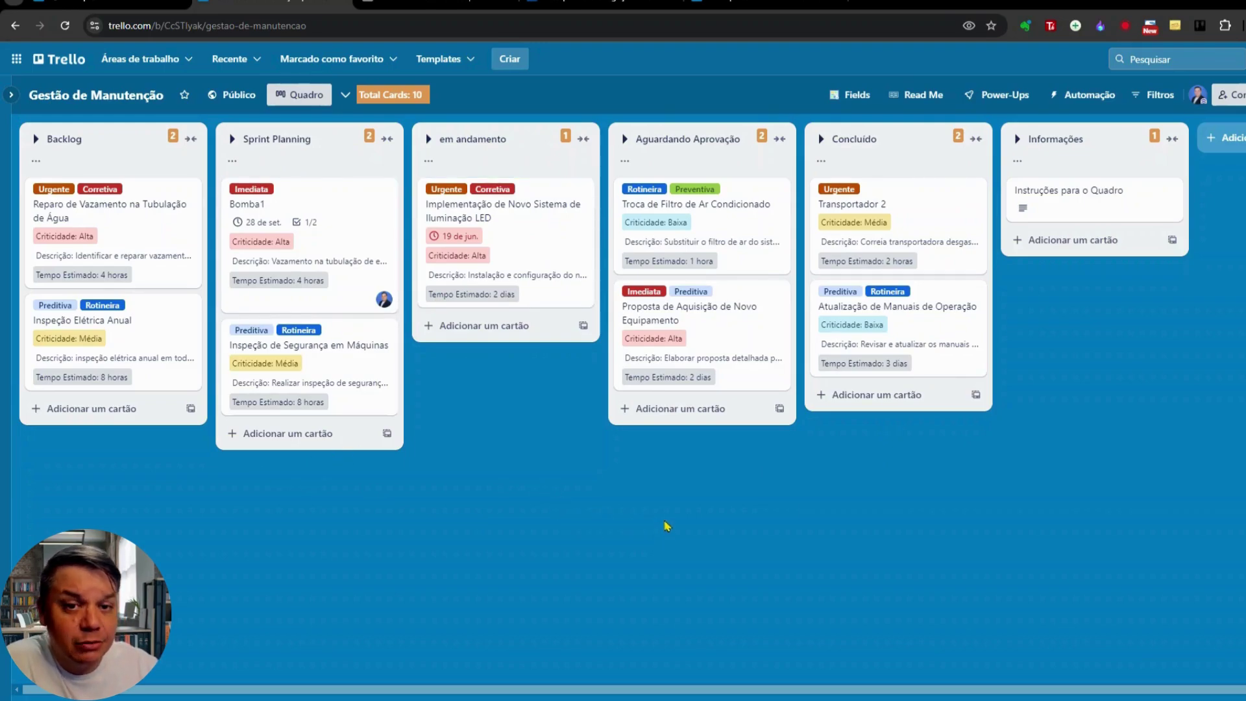
Step: On the Anexo 1B - Ferramentas board, open the 4.1-Canetas detectoras de tensão card and review its custom fields, attachments and activity
click(477, 8)
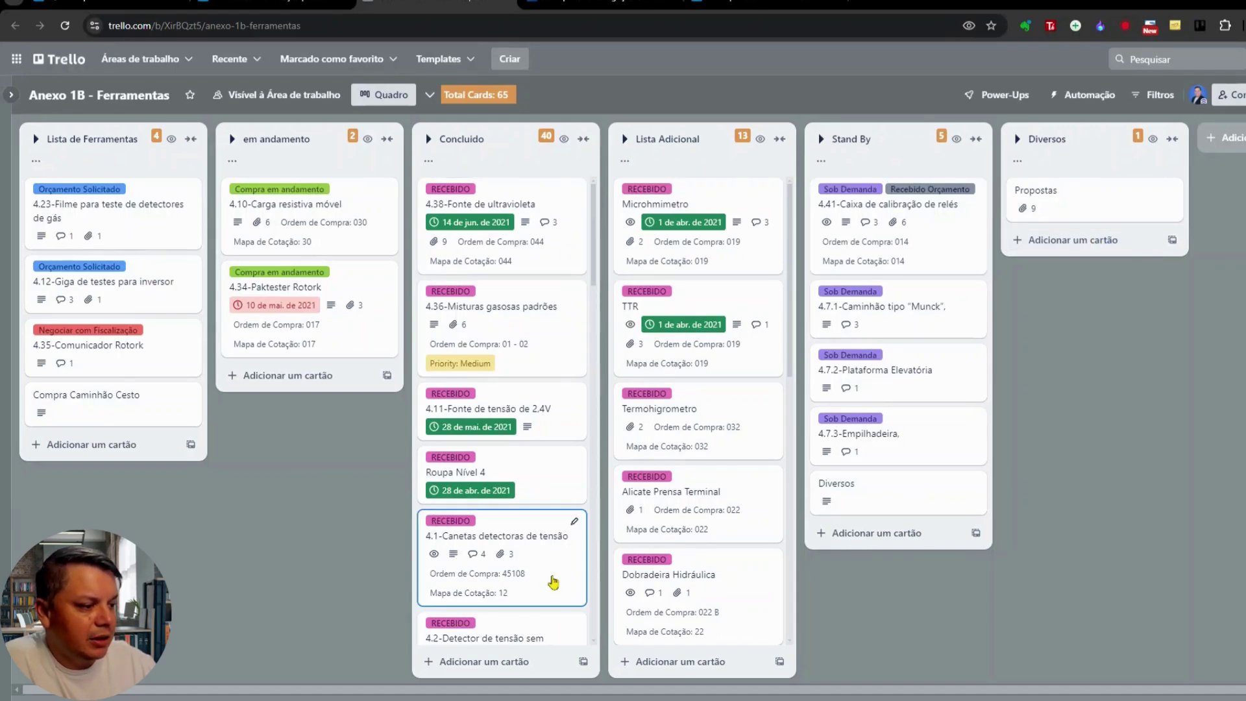
click(553, 582)
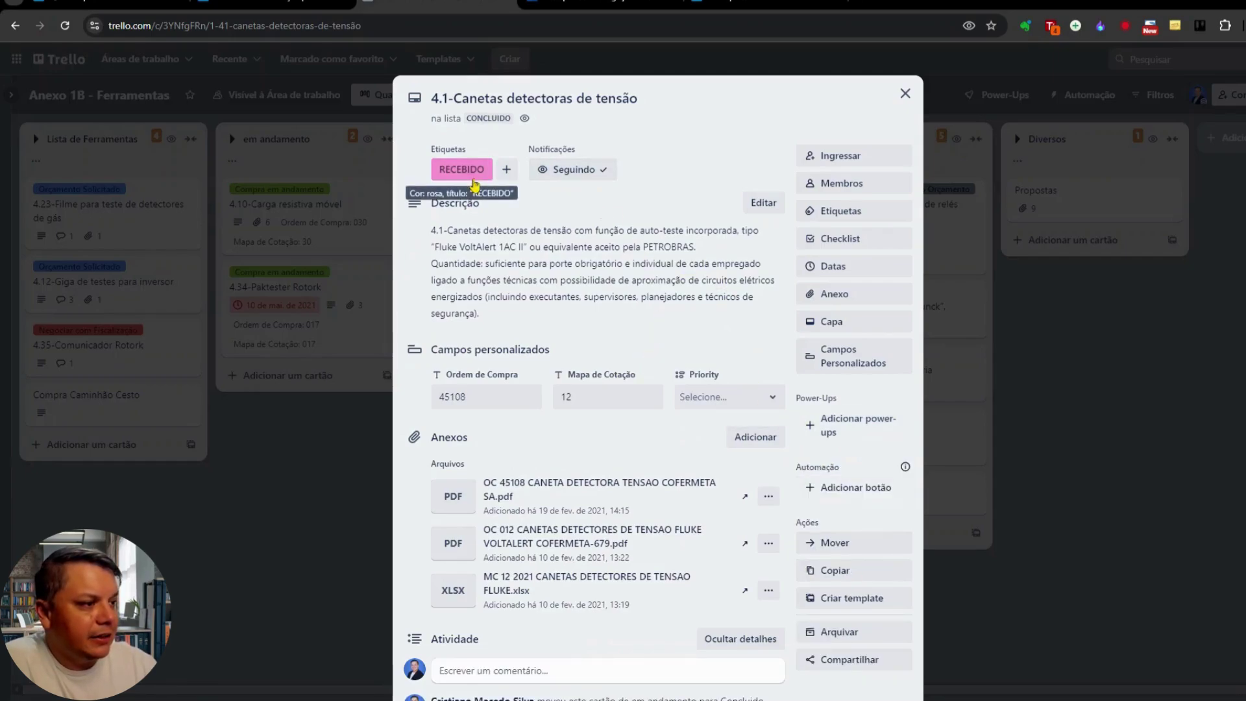
scroll(574, 286, down, 3)
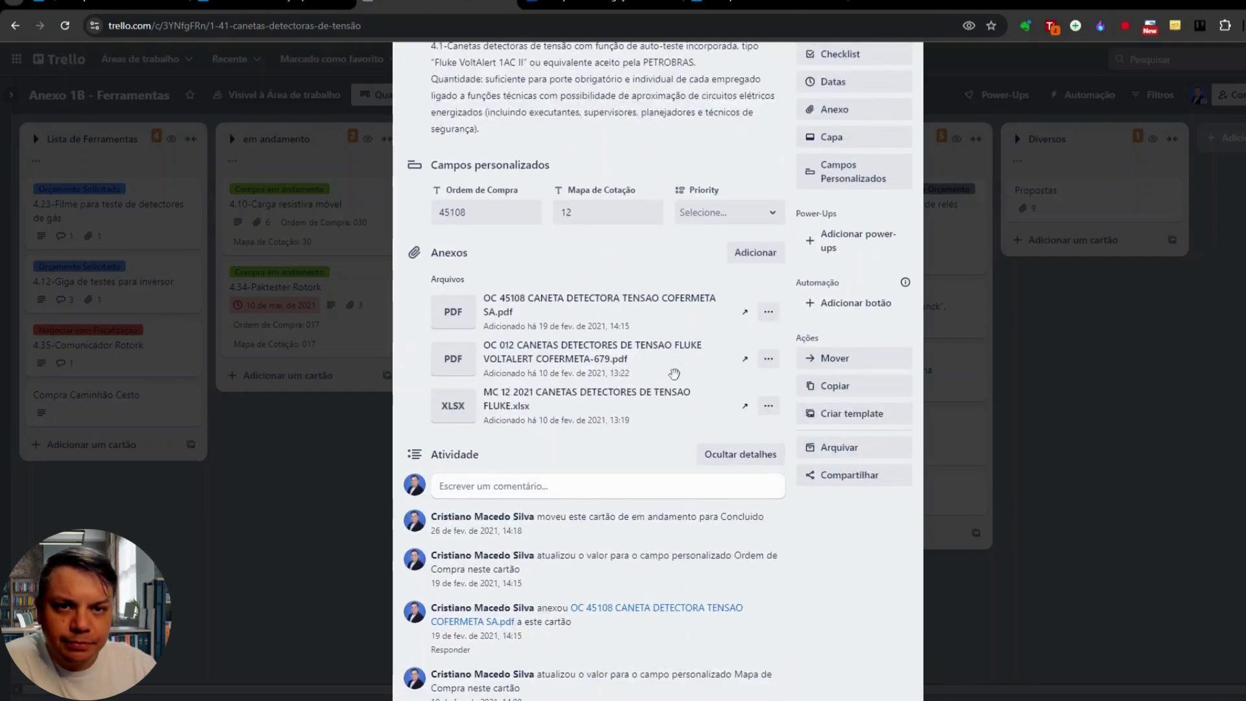
scroll(671, 480, up, 3)
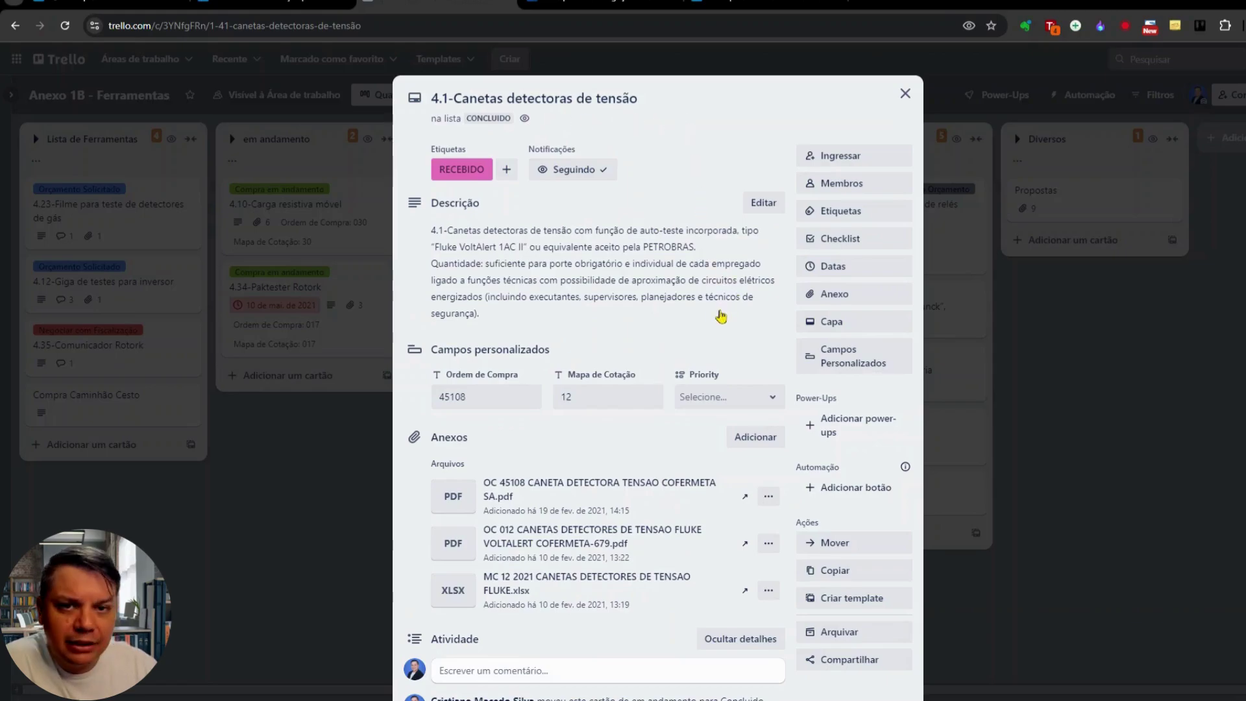
scroll(704, 340, down, 1)
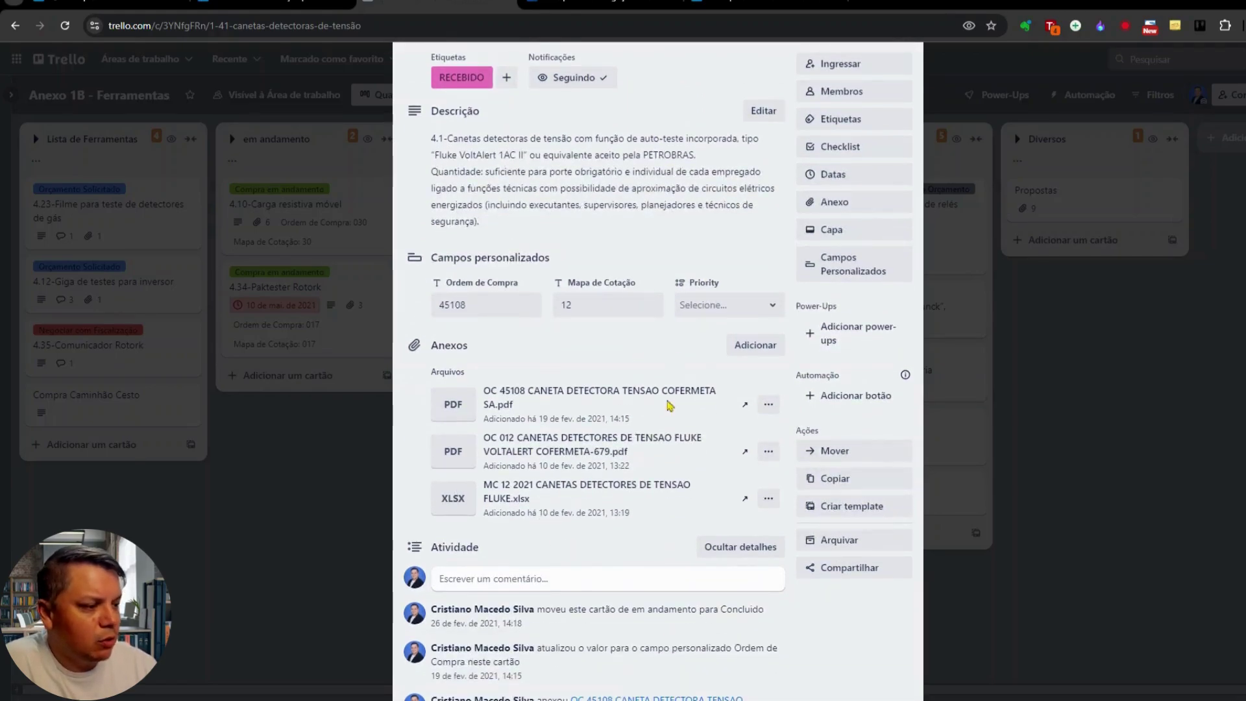
click(183, 536)
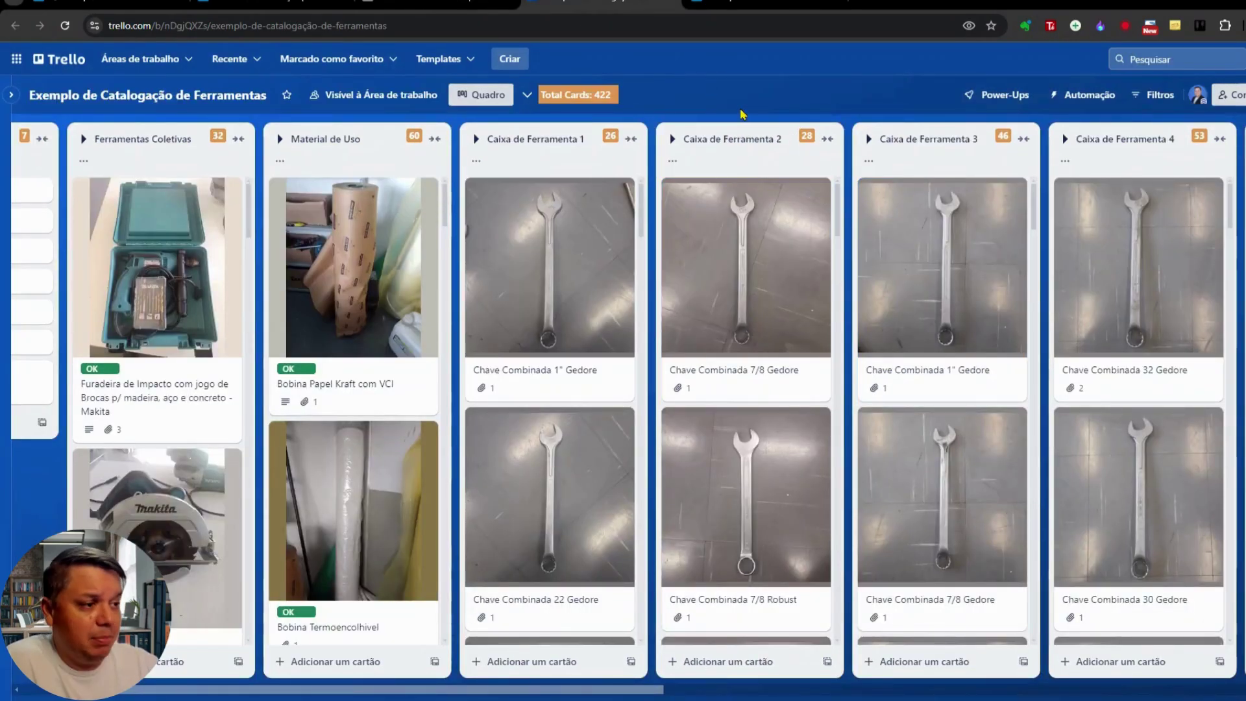
Step: On the Exemplo de Catalogação de Ferramentas board, review the Makita Furadeira de Impacto card's description and photo attachments, and close it
mouse_move(492, 693)
mouse_down()
mouse_move(506, 693)
mouse_move(490, 692)
mouse_up()
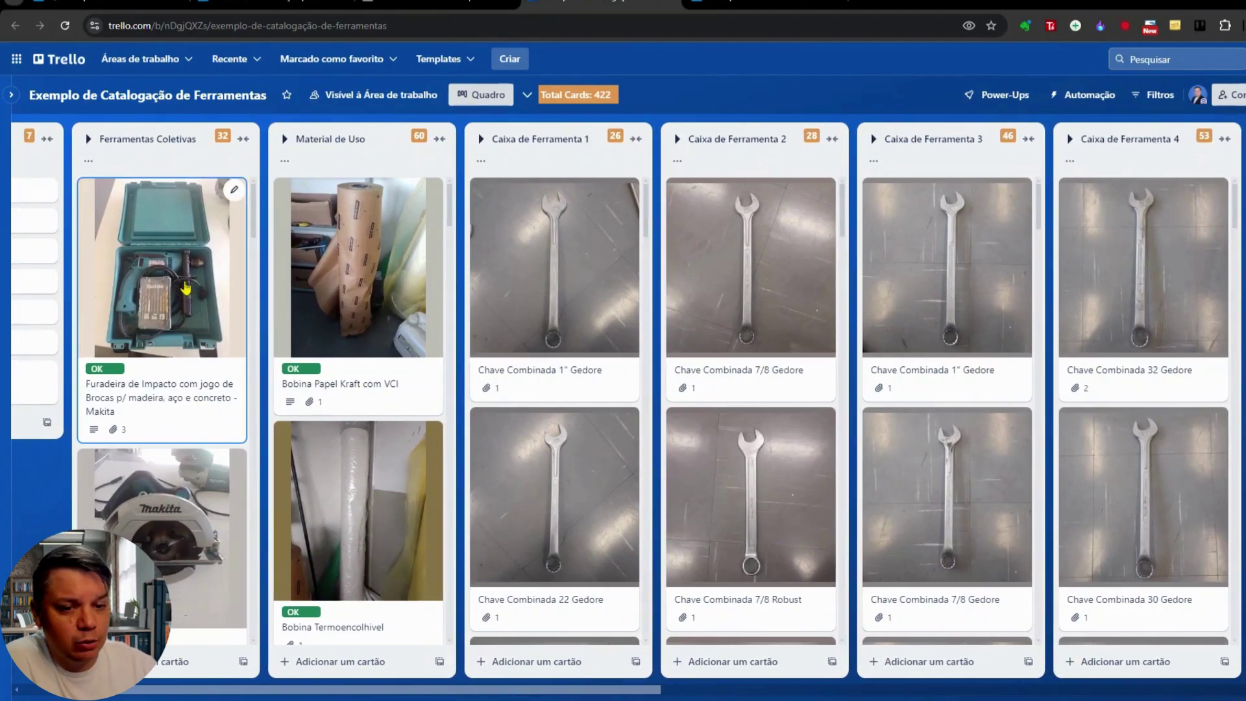
drag(568, 688, 456, 689)
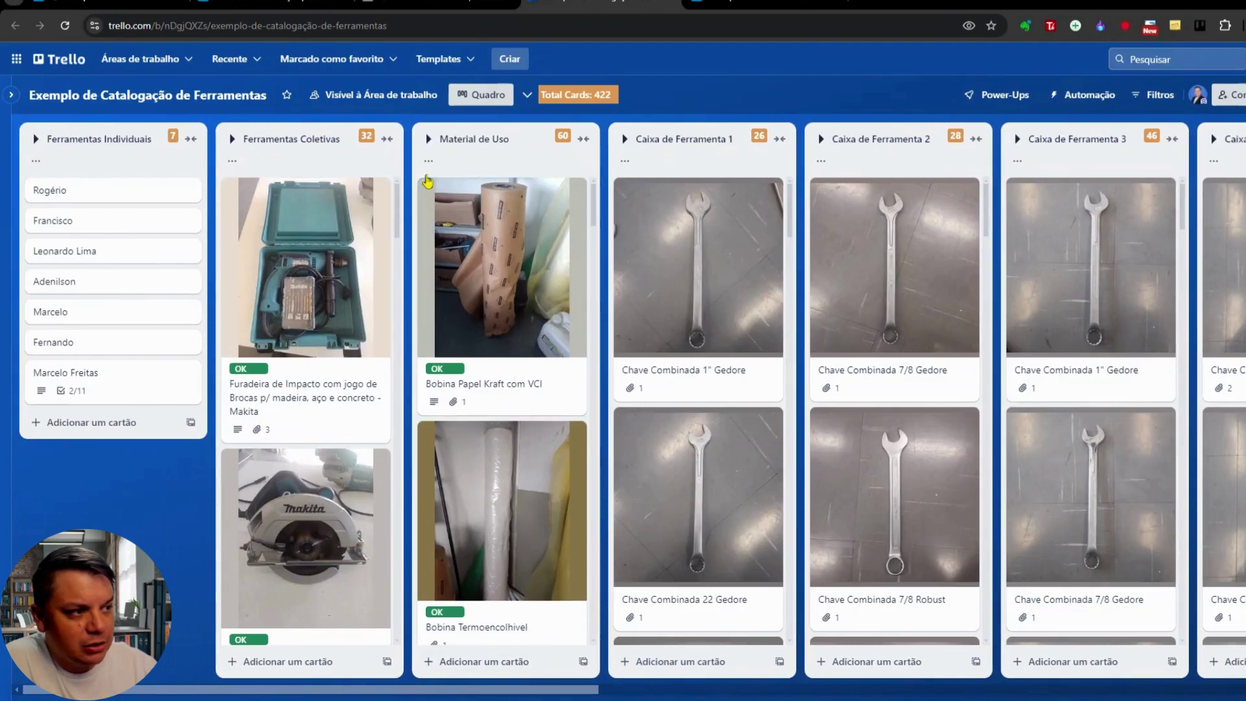
click(347, 269)
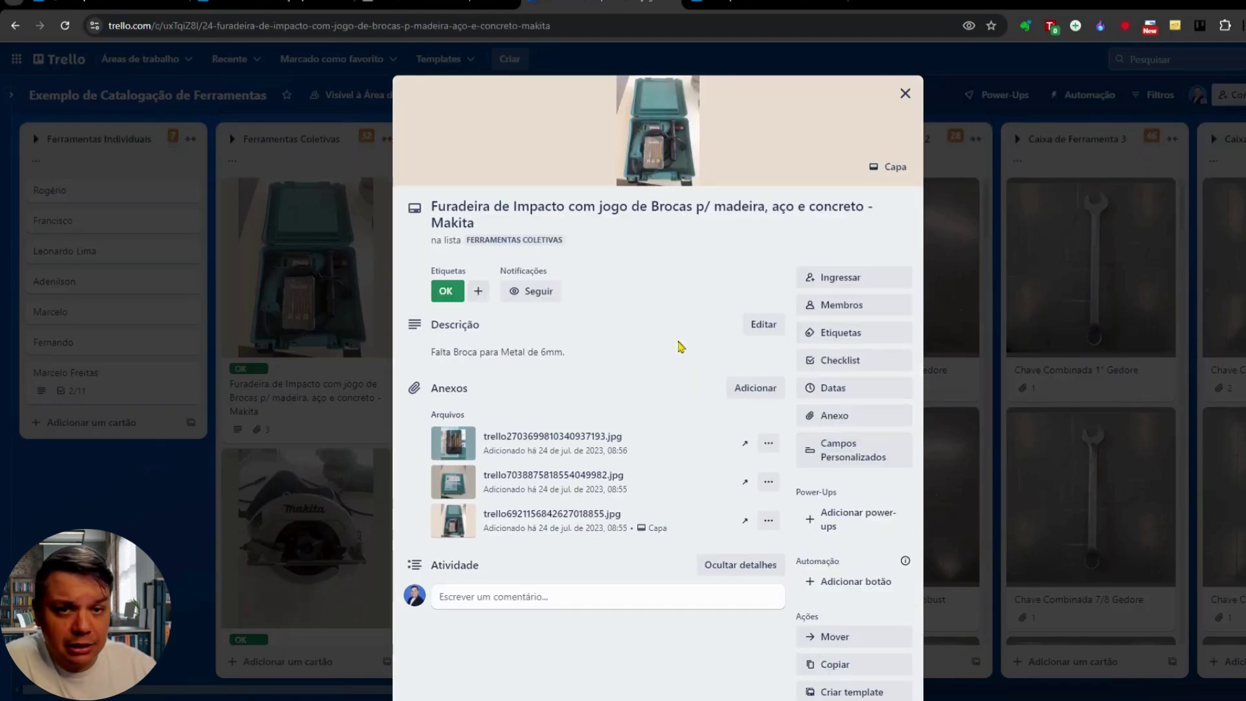
scroll(681, 347, down, 2)
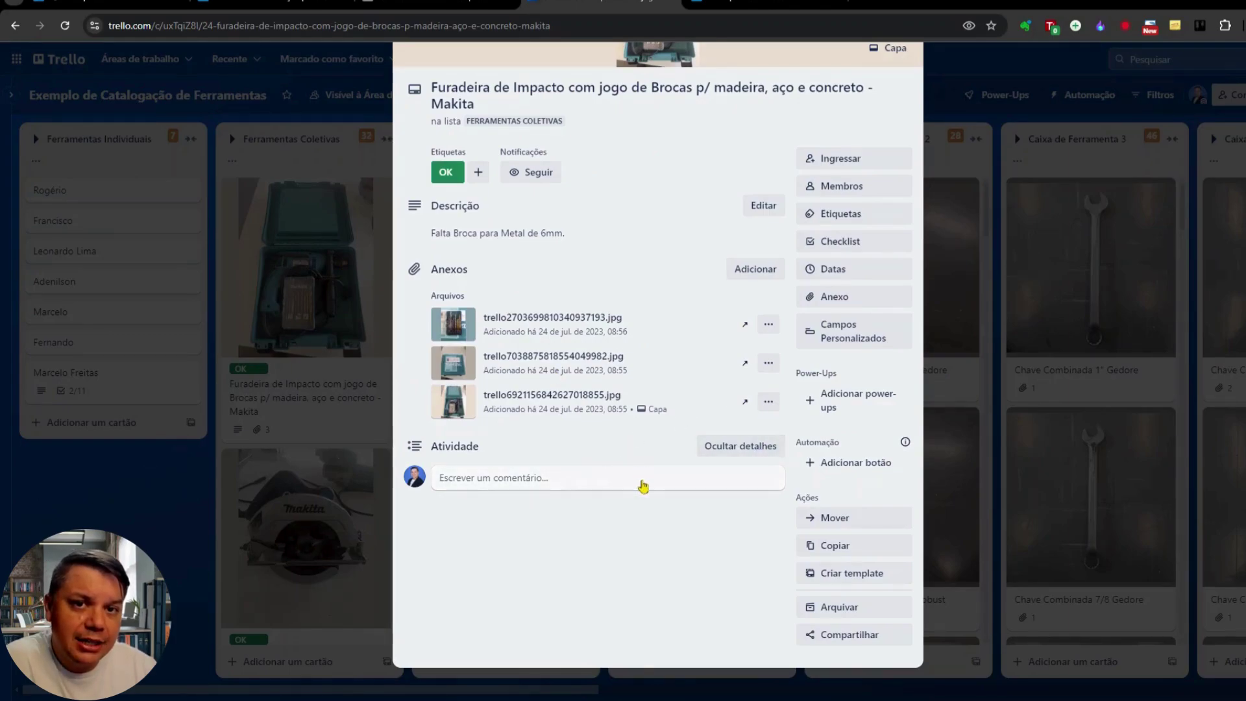
click(161, 532)
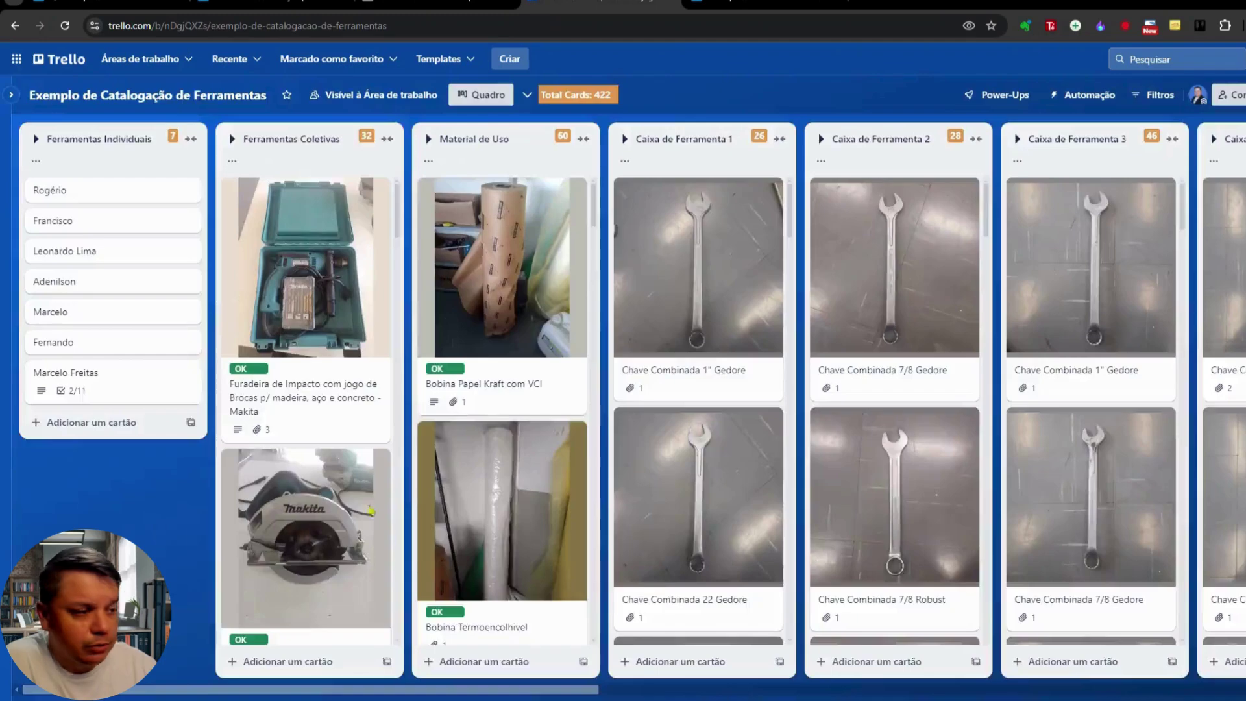
Step: Browse the Caixa de Ferramenta 2 list and open its Chave de Fenda 5/16x4 card
drag(505, 690, 657, 691)
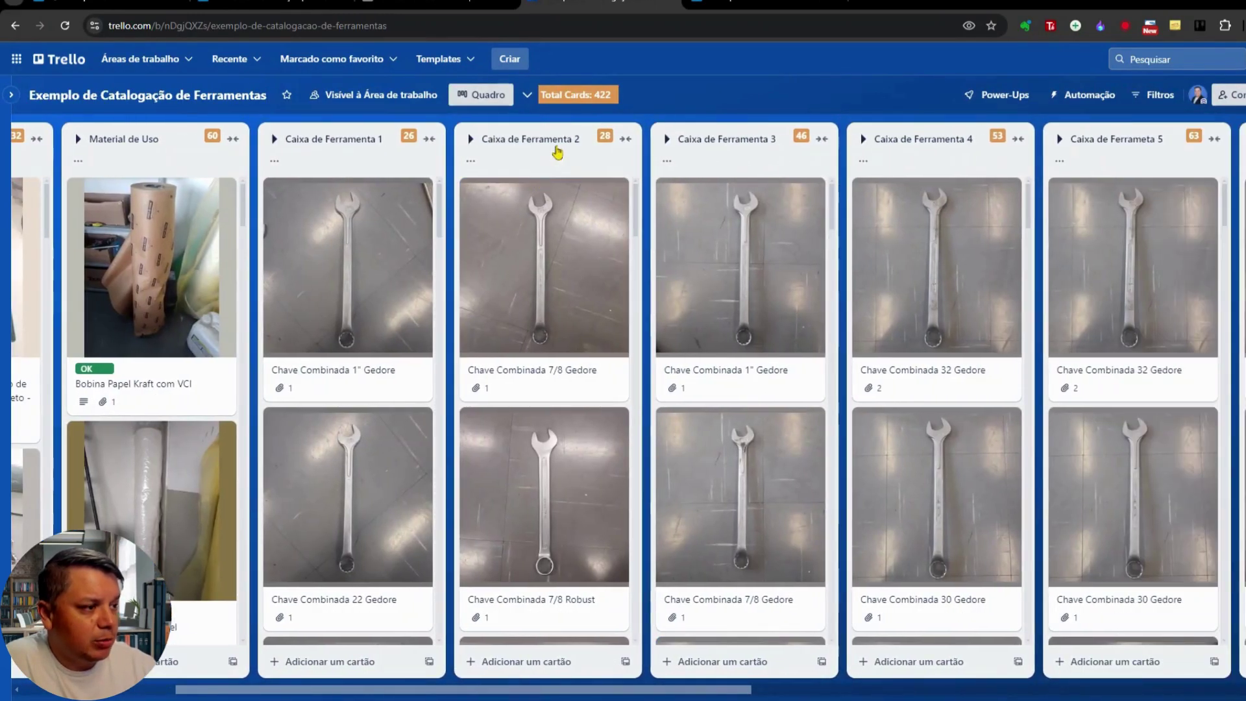
scroll(565, 217, down, 15)
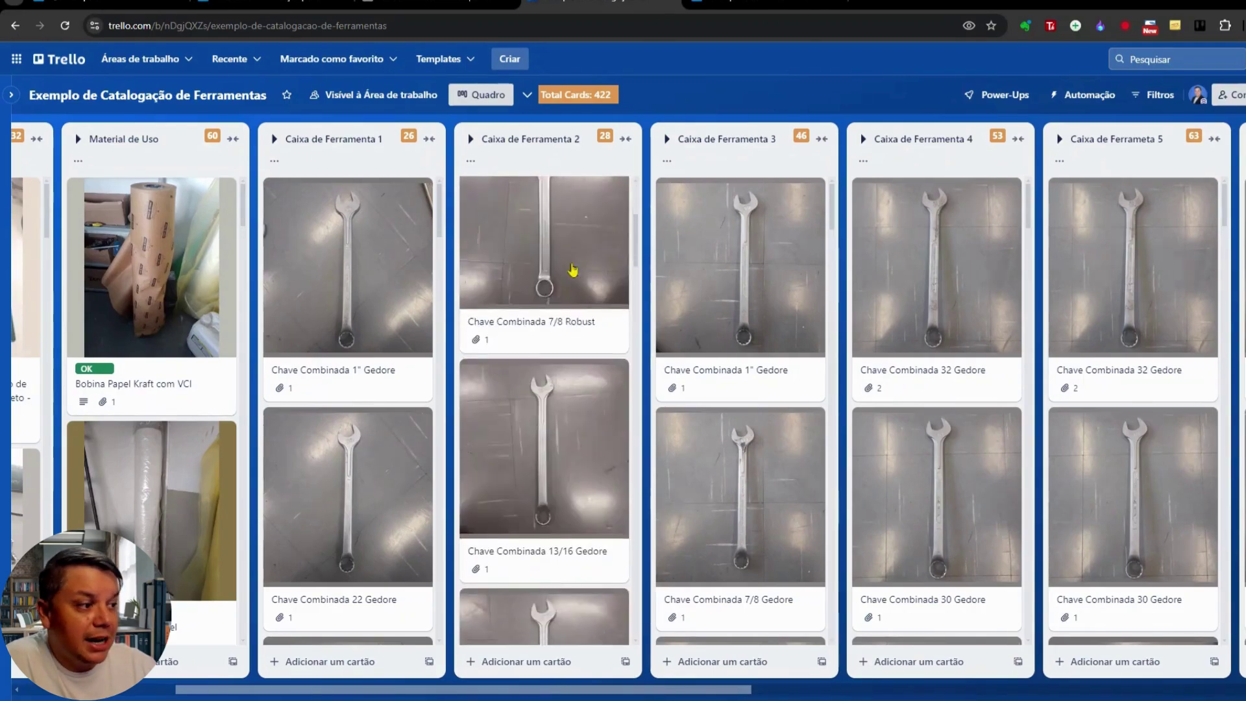
scroll(573, 270, down, 10)
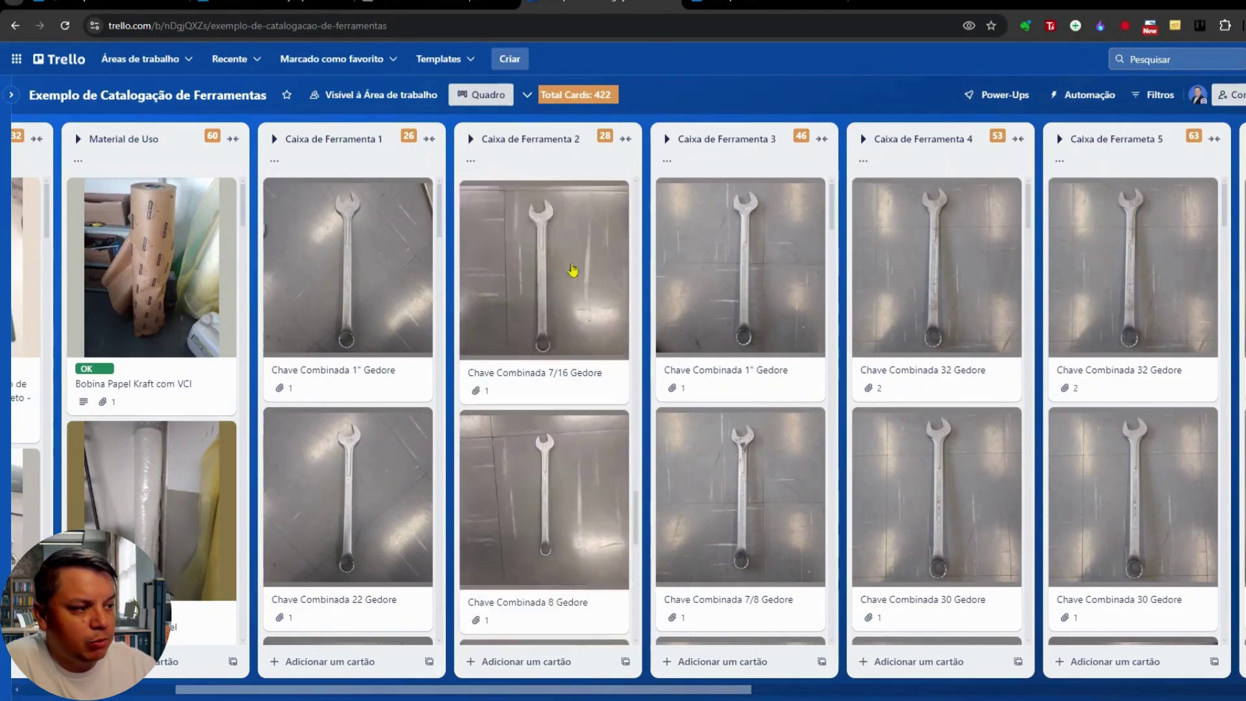
scroll(573, 270, down, 10)
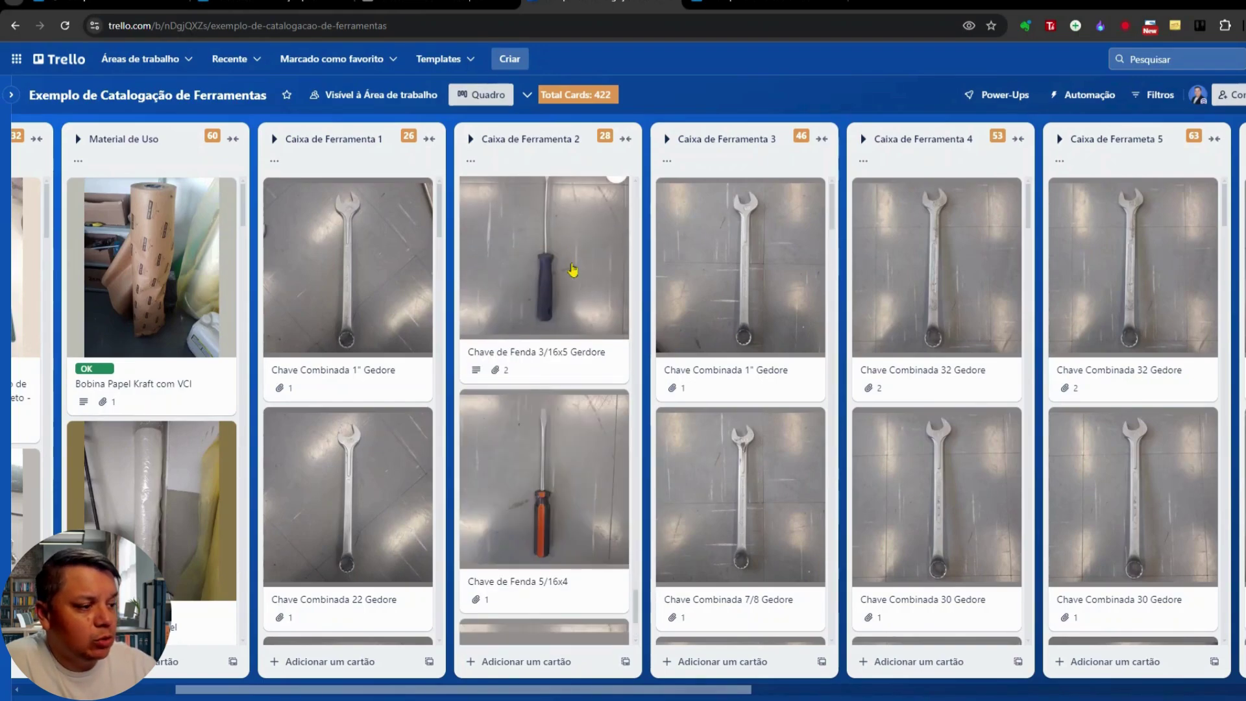
scroll(572, 270, down, 3)
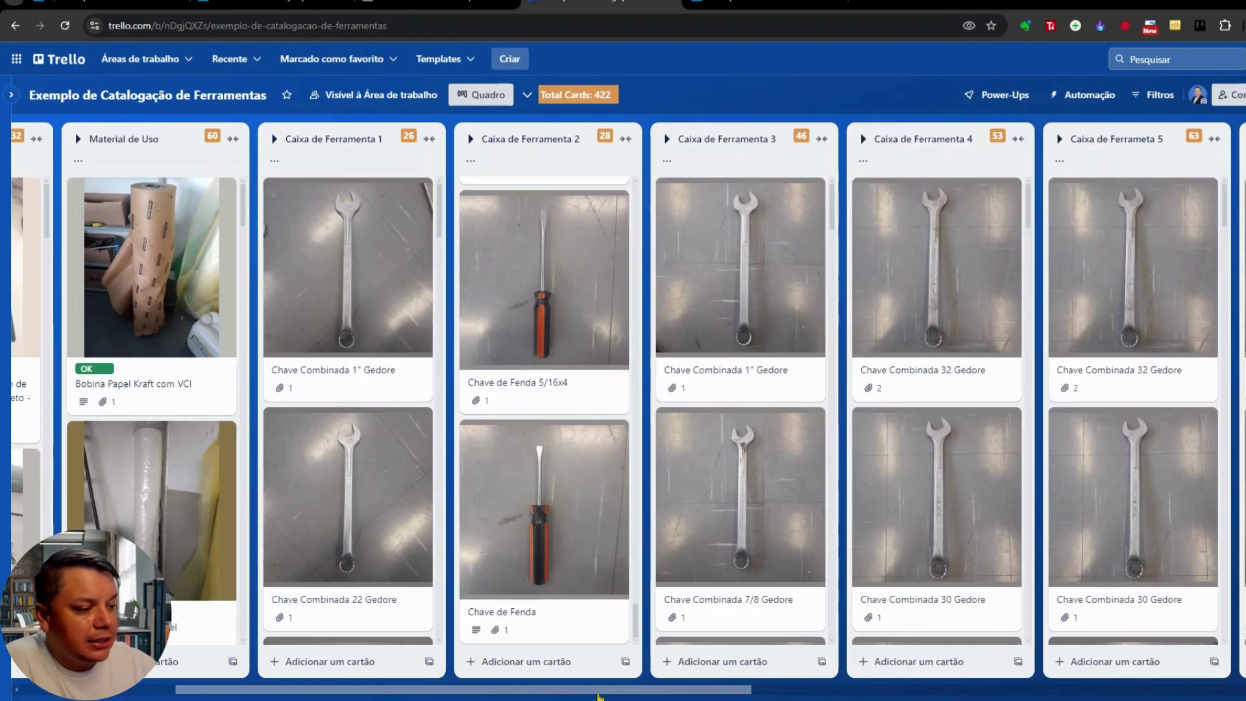
drag(598, 695, 570, 694)
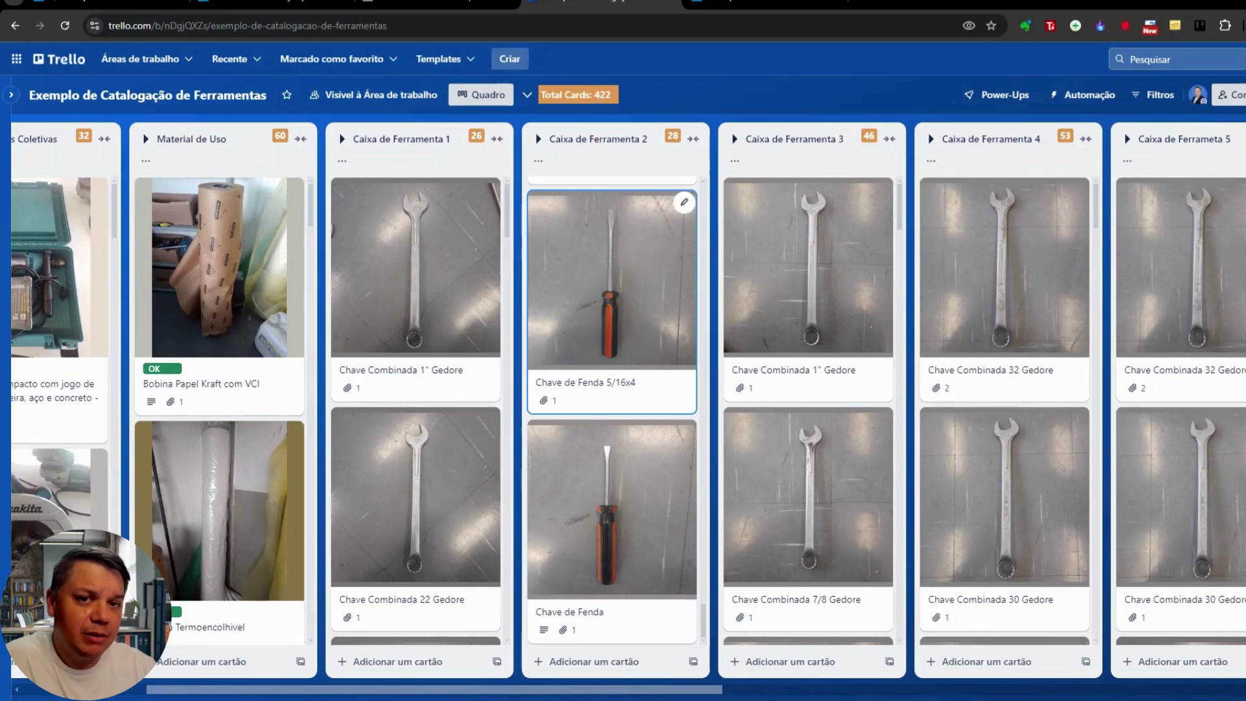
click(624, 321)
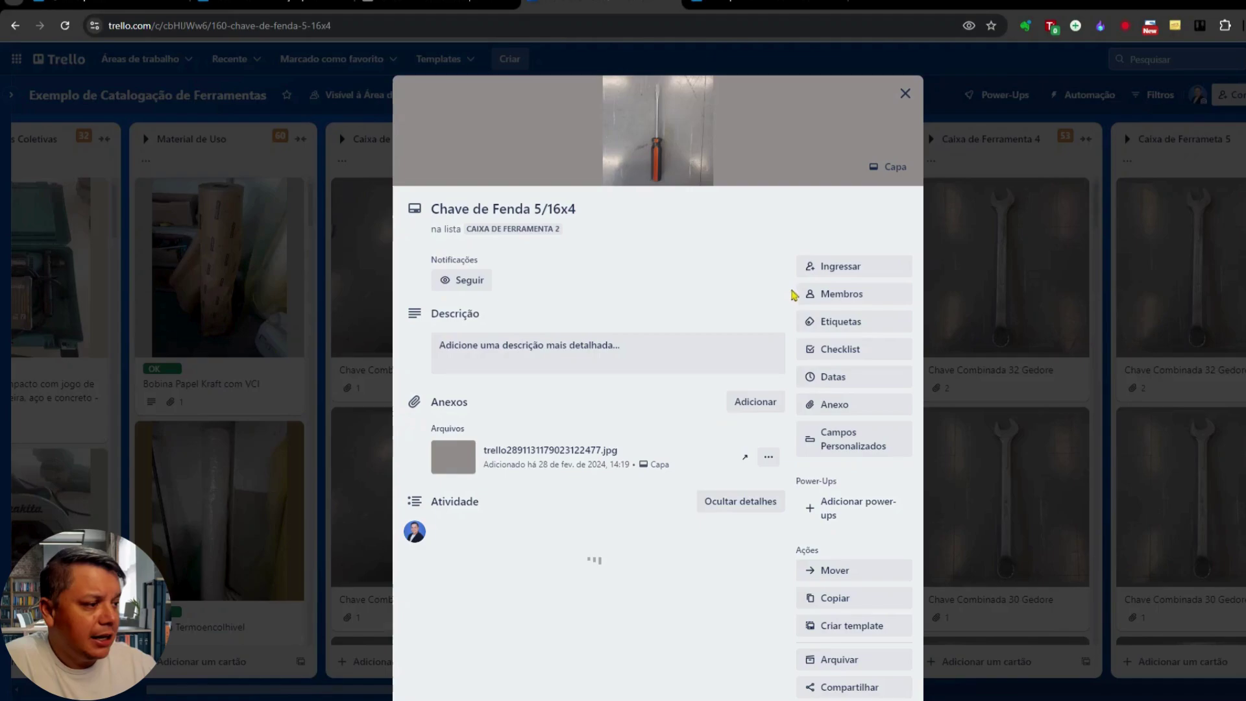
Step: Create a dark red label titled "Danificado" on the Chave de Fenda 5/16x4 card and close the card
click(847, 324)
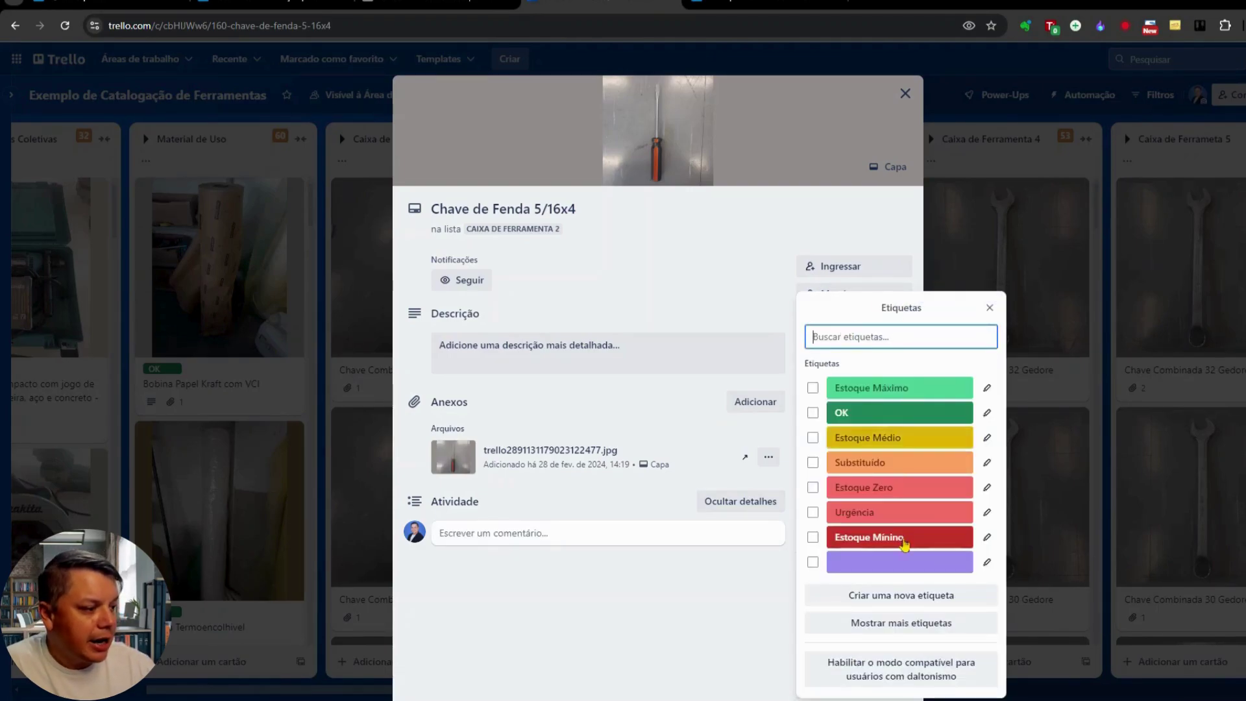
click(895, 596)
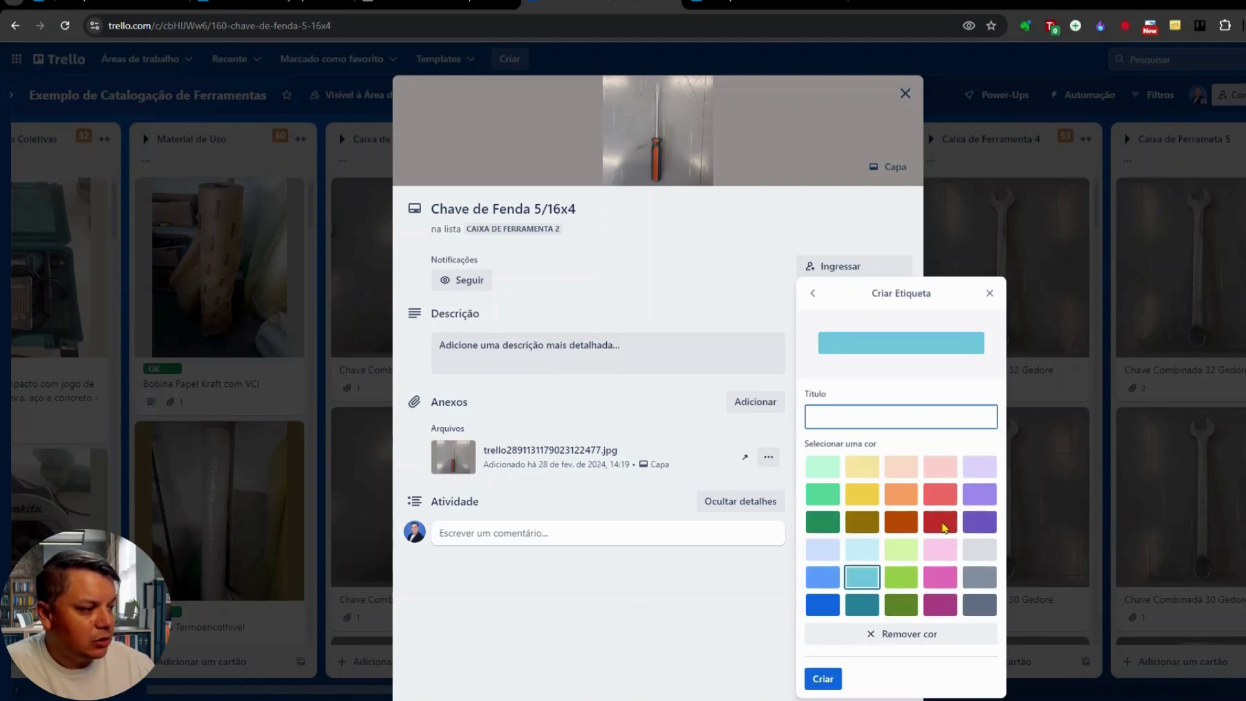
click(940, 521)
click(888, 421)
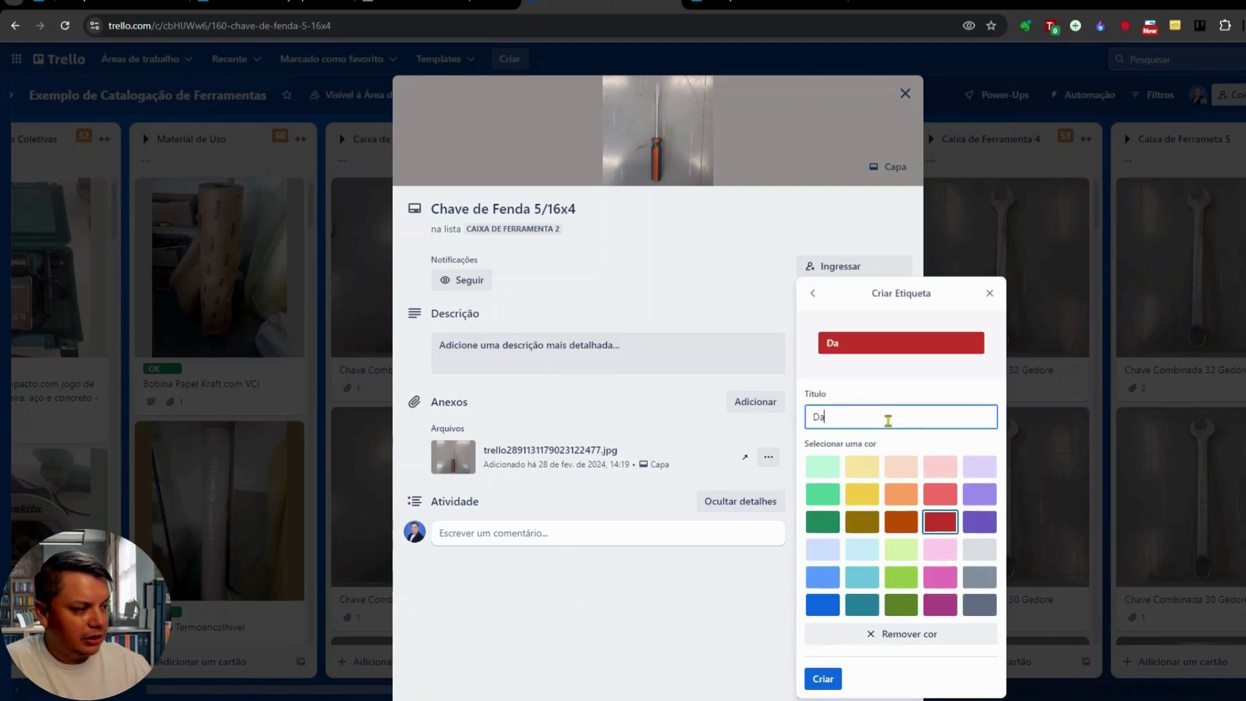
text(Danificado)
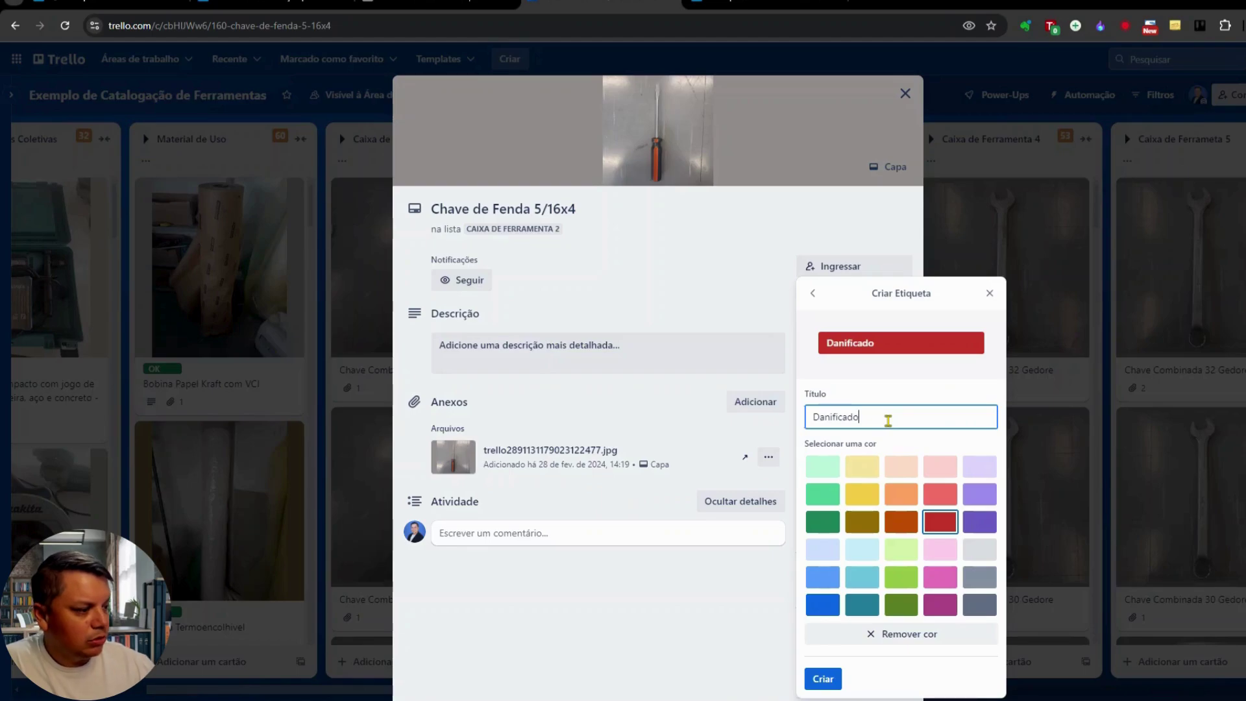
click(822, 679)
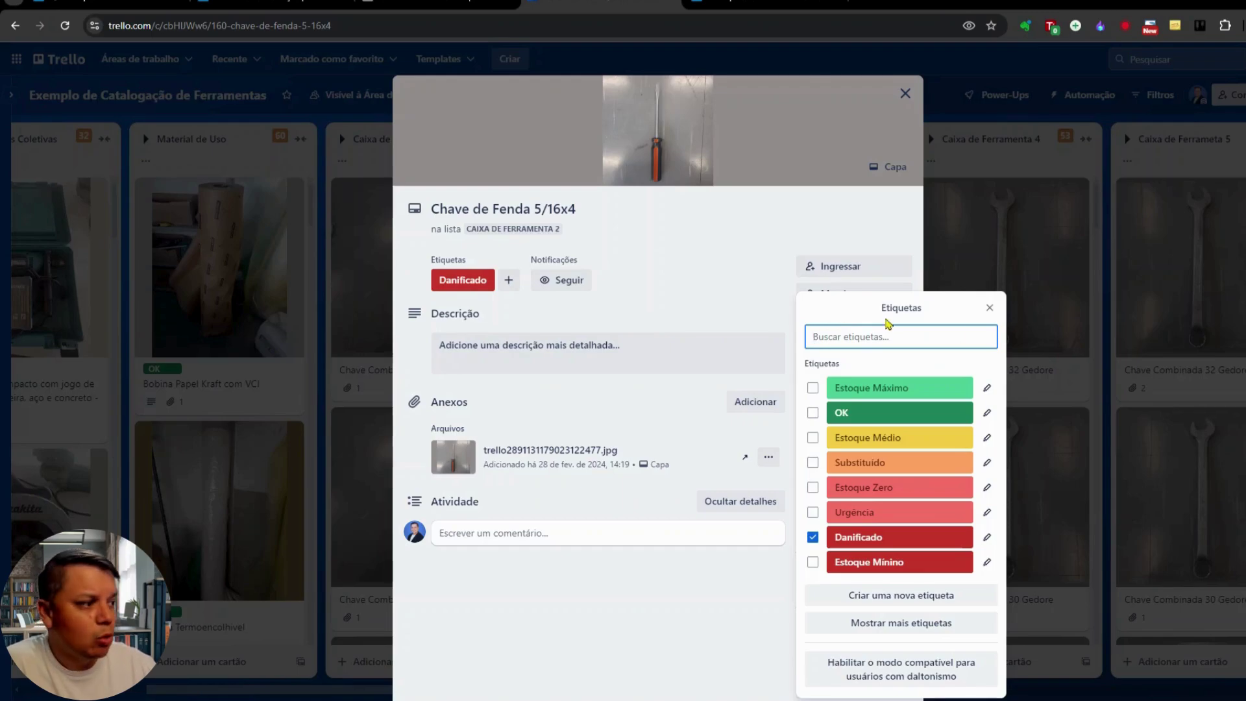
click(989, 307)
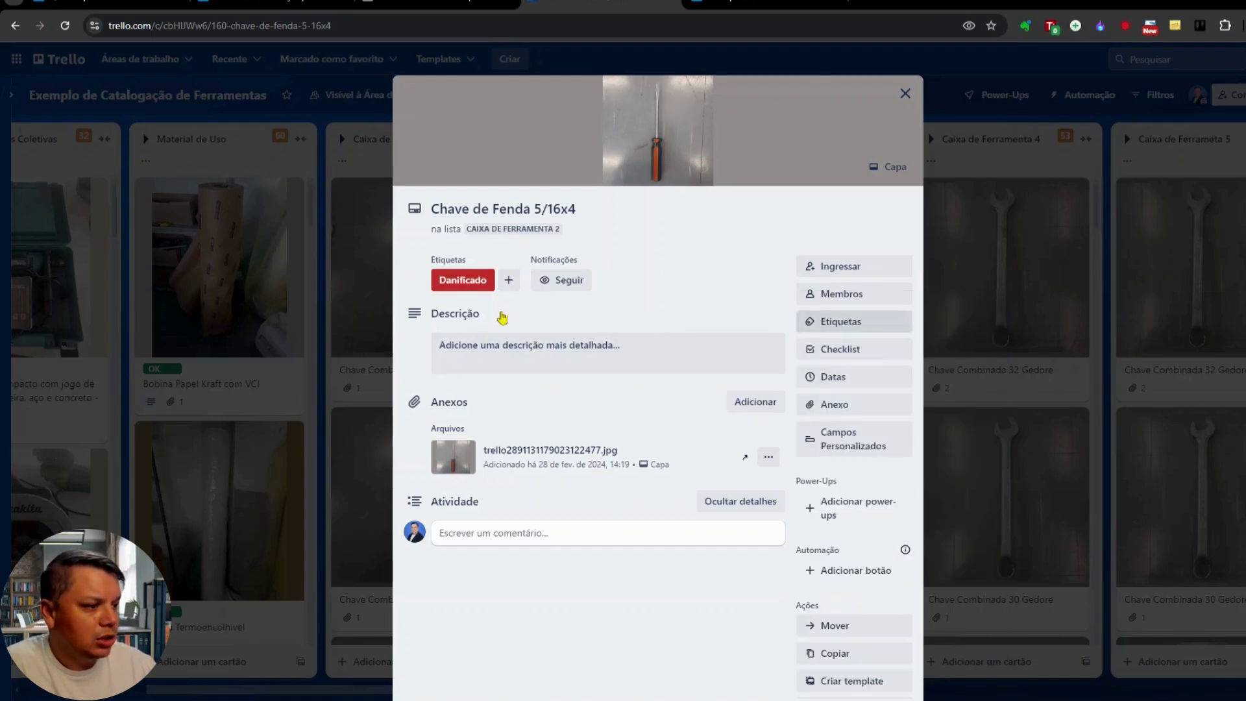
click(905, 94)
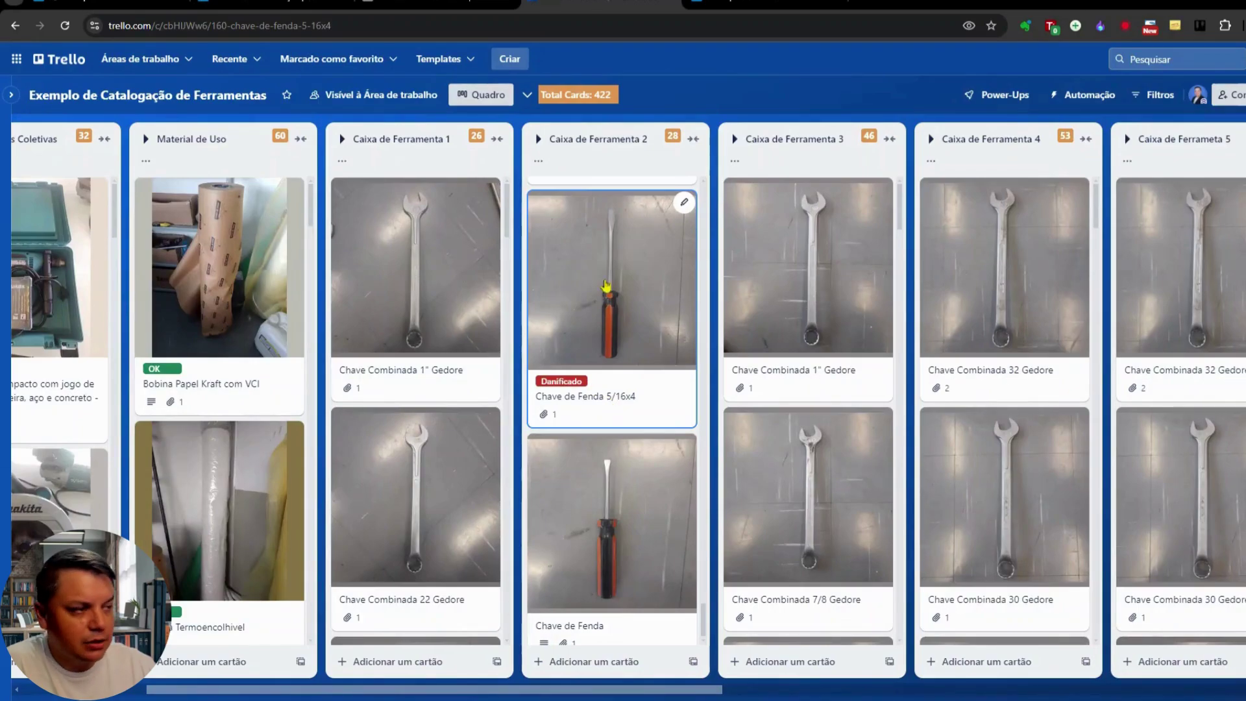
Step: On the Backup - RDO Mtesla 19-08-24 board, open the 01/07/2024 card in Semana 27, read its full description and labels, and close it
key(ctrl+Tab)
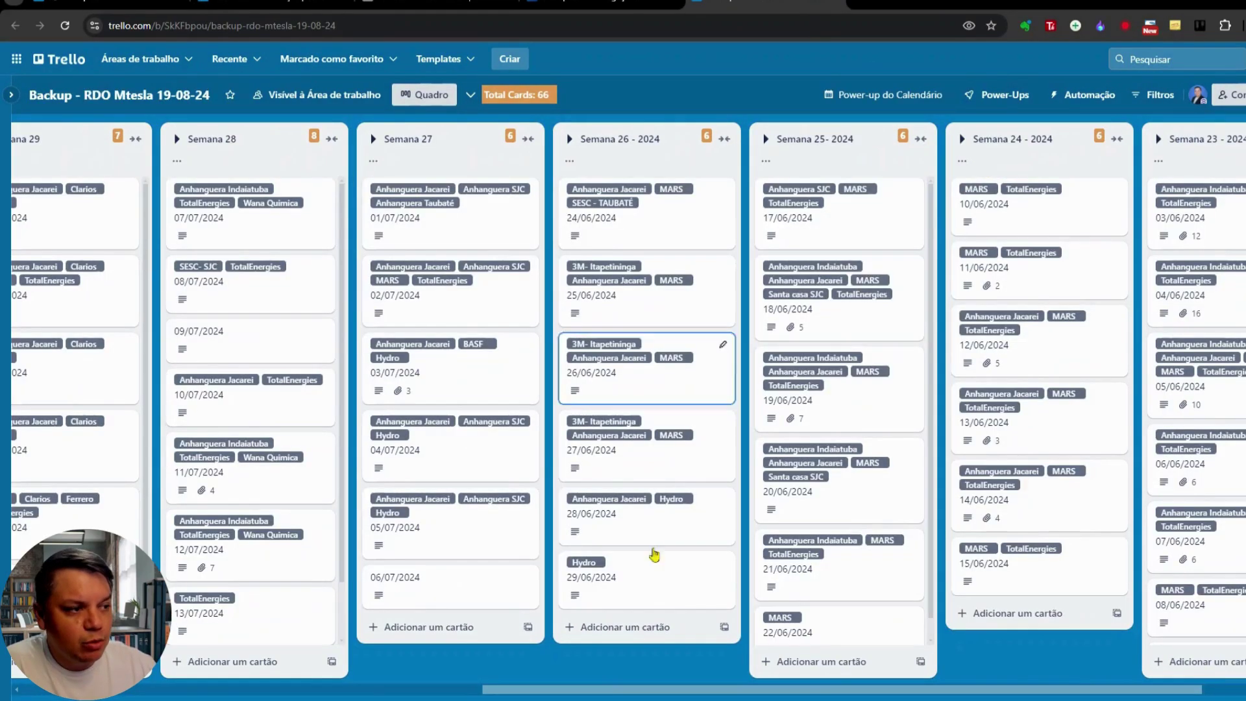
drag(606, 692, 493, 697)
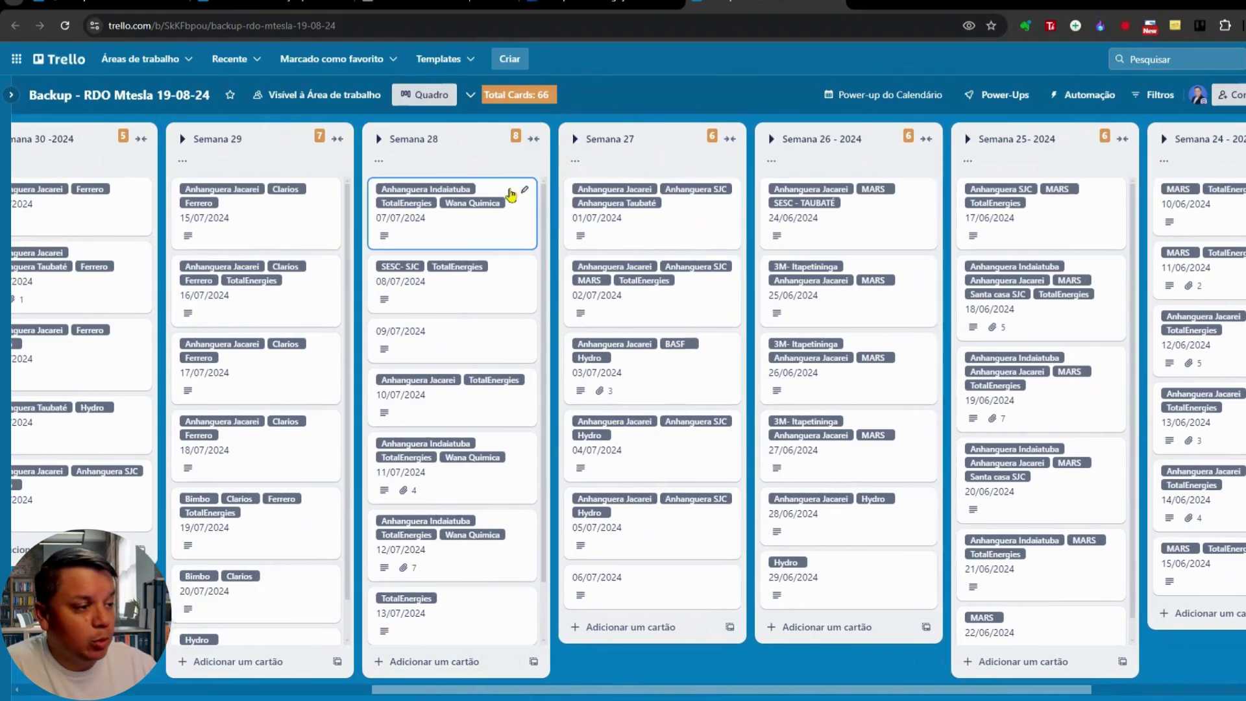
click(606, 232)
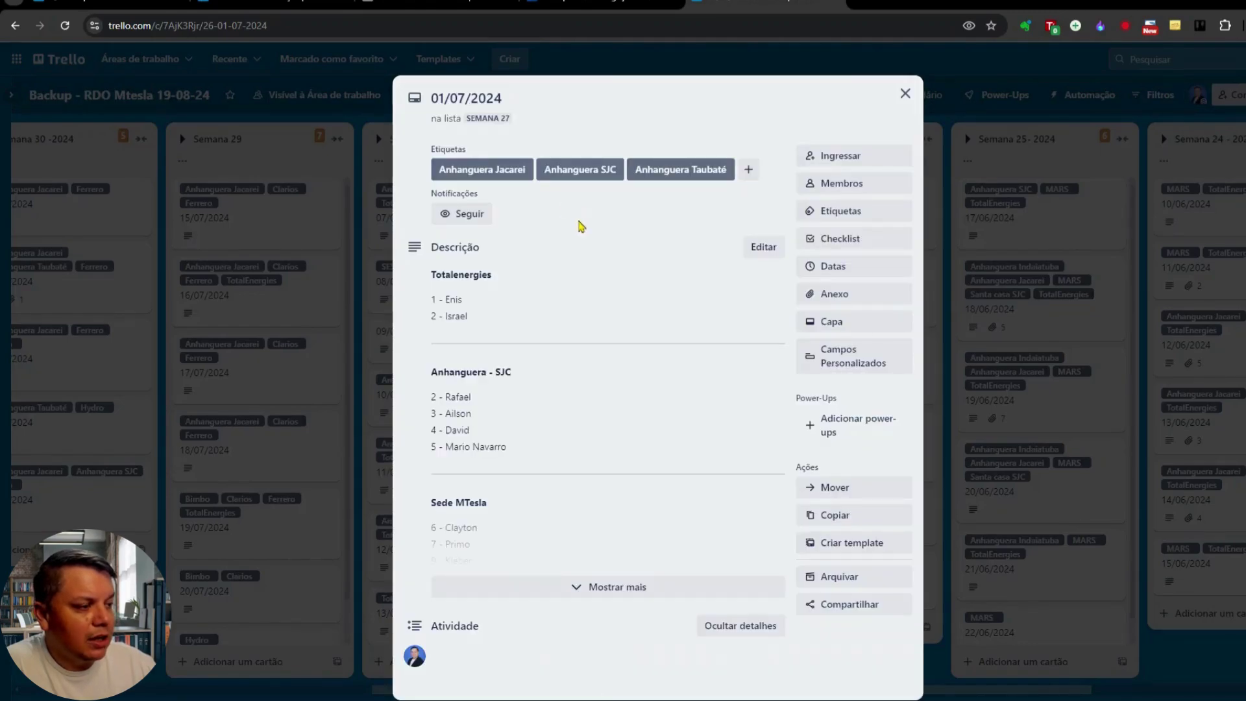
scroll(558, 386, down, 1)
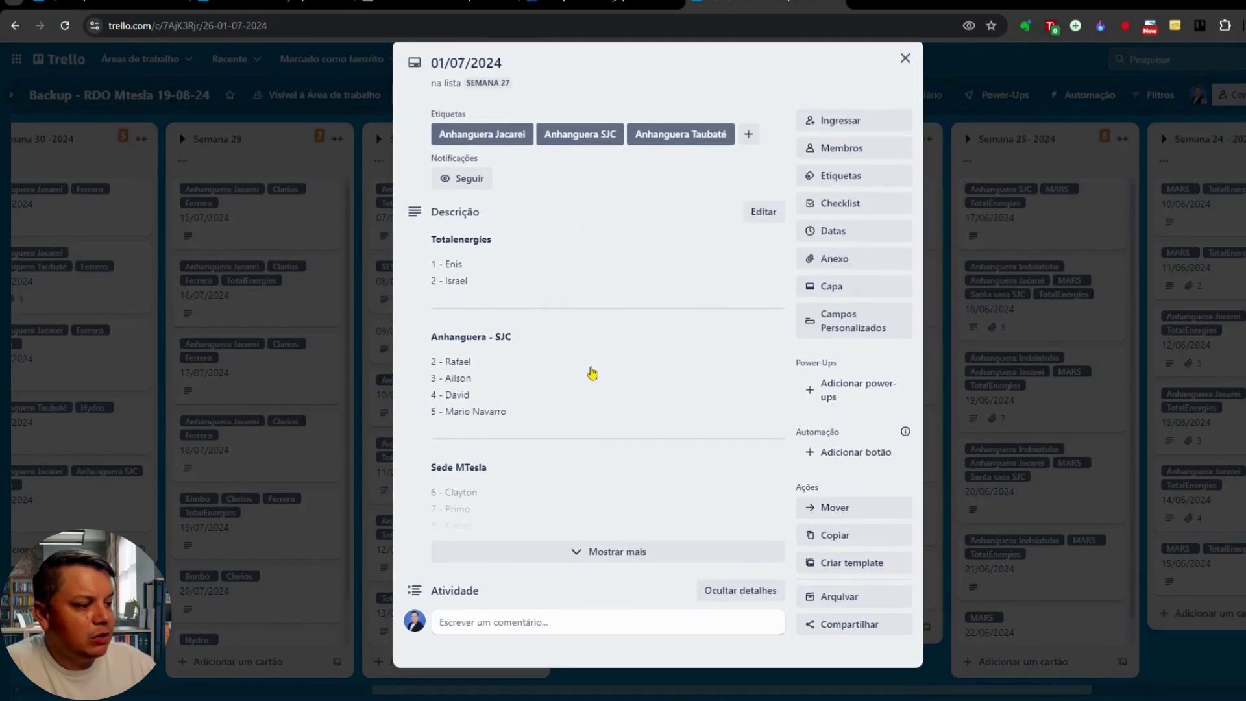
click(649, 561)
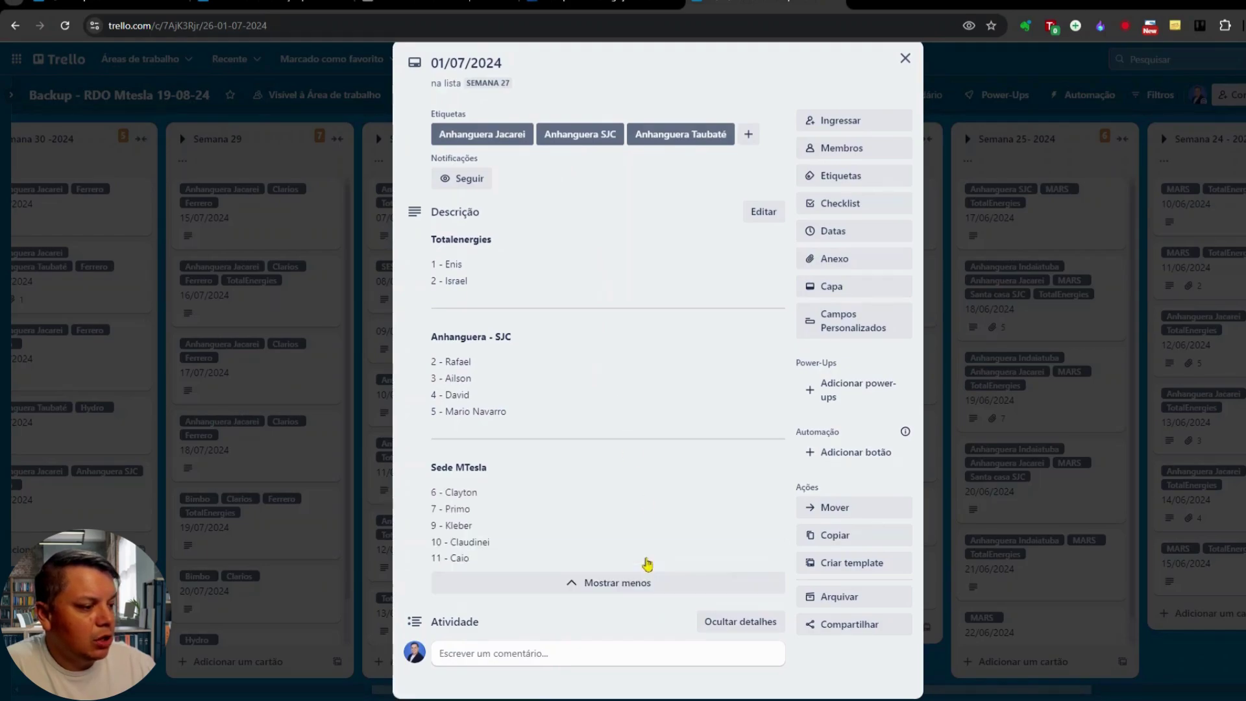
scroll(675, 454, down, 1)
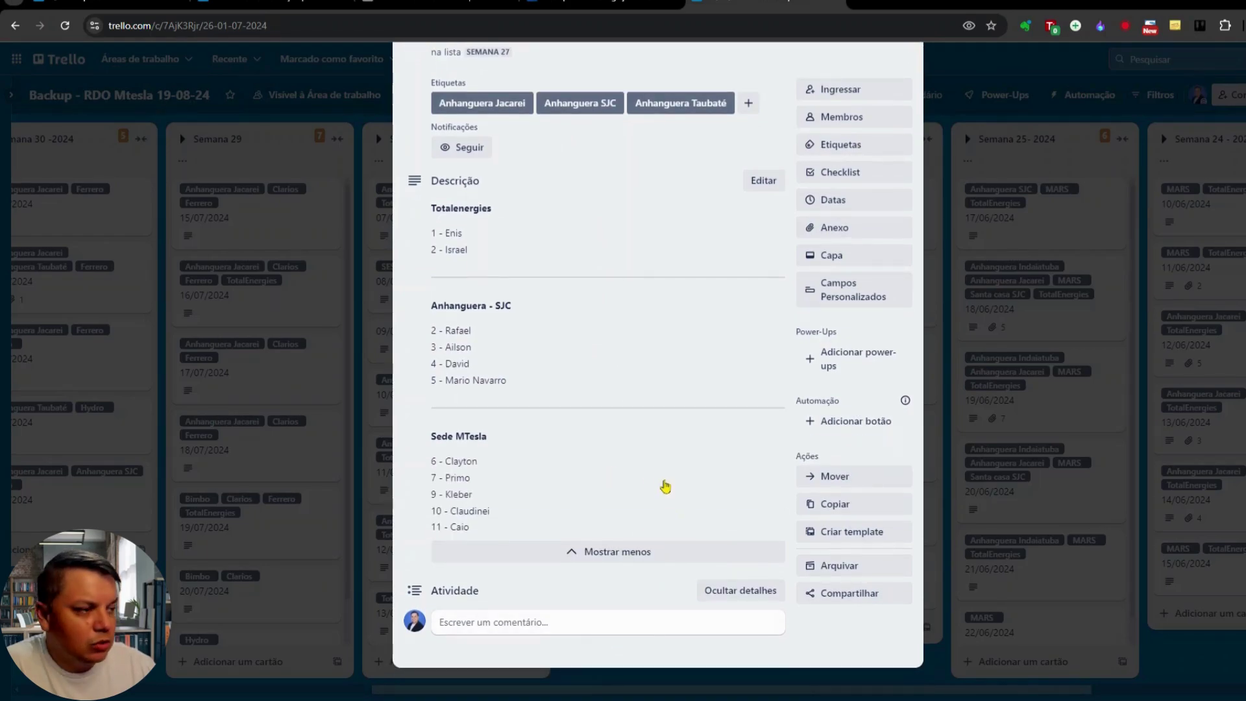
scroll(665, 486, up, 2)
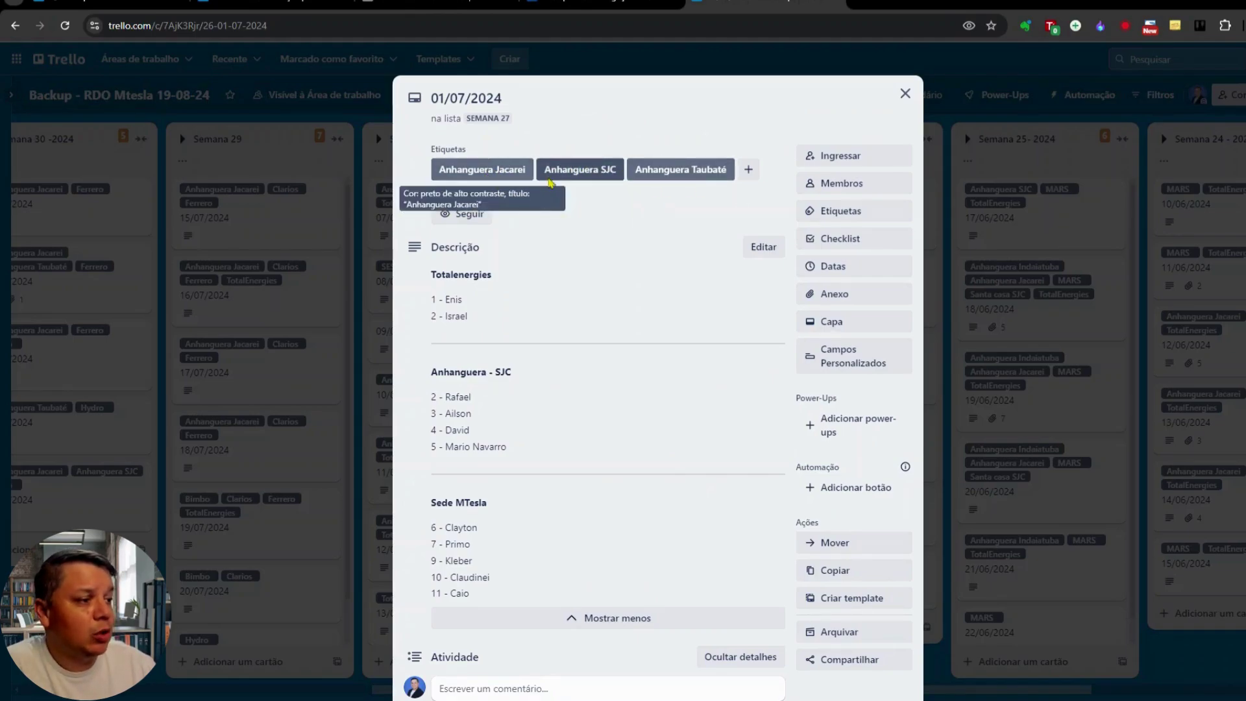
click(905, 94)
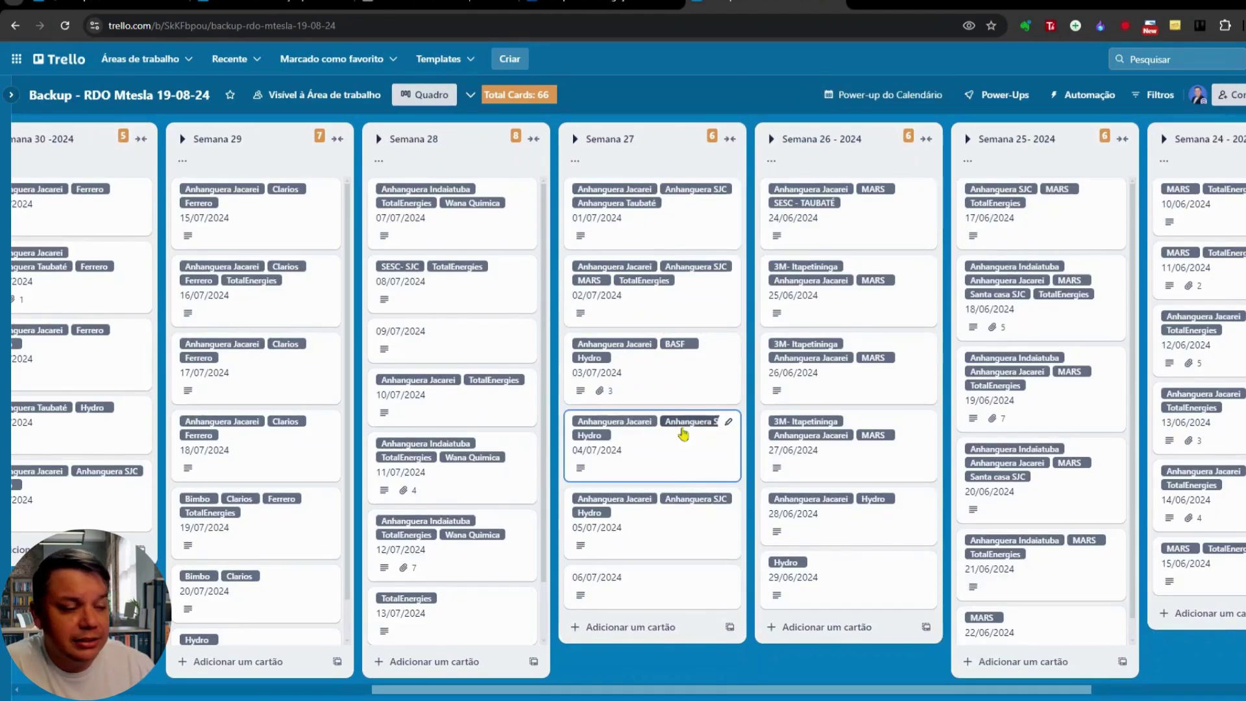
Step: View the board's remaining weekly lists up to Semana 23 - 2024 and go back to the Gestão de Manutenção board
drag(698, 691, 948, 678)
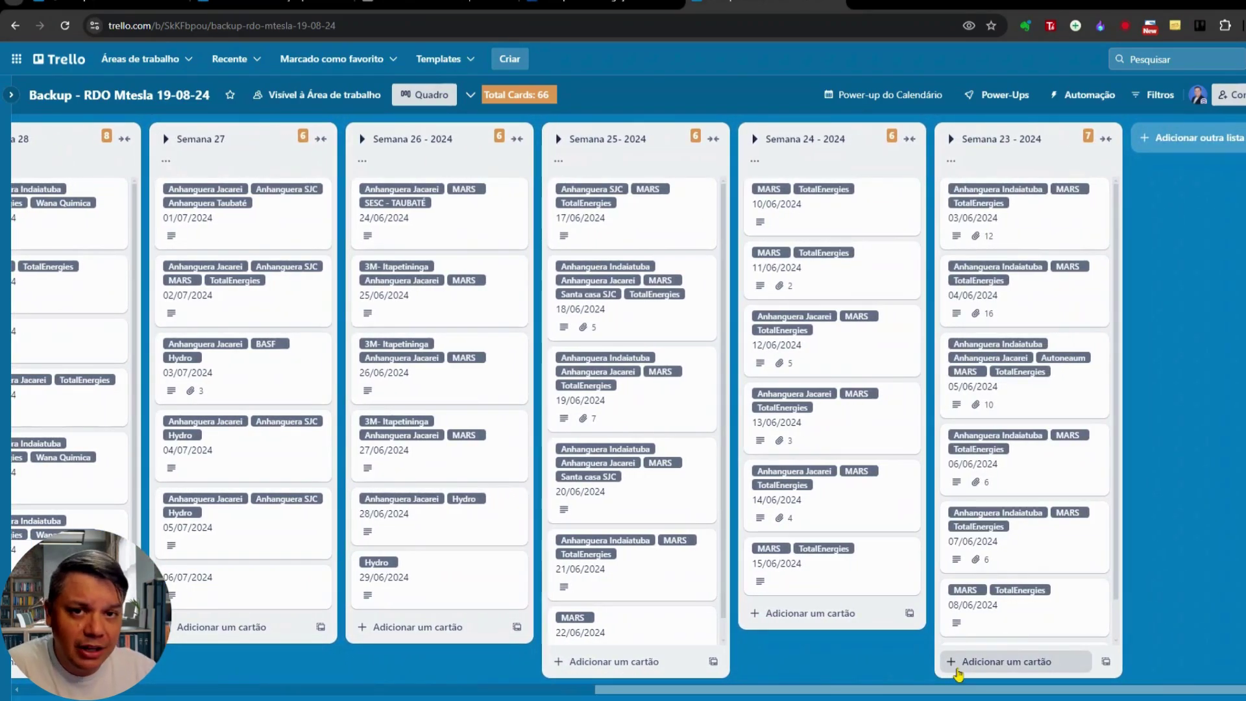
click(107, 2)
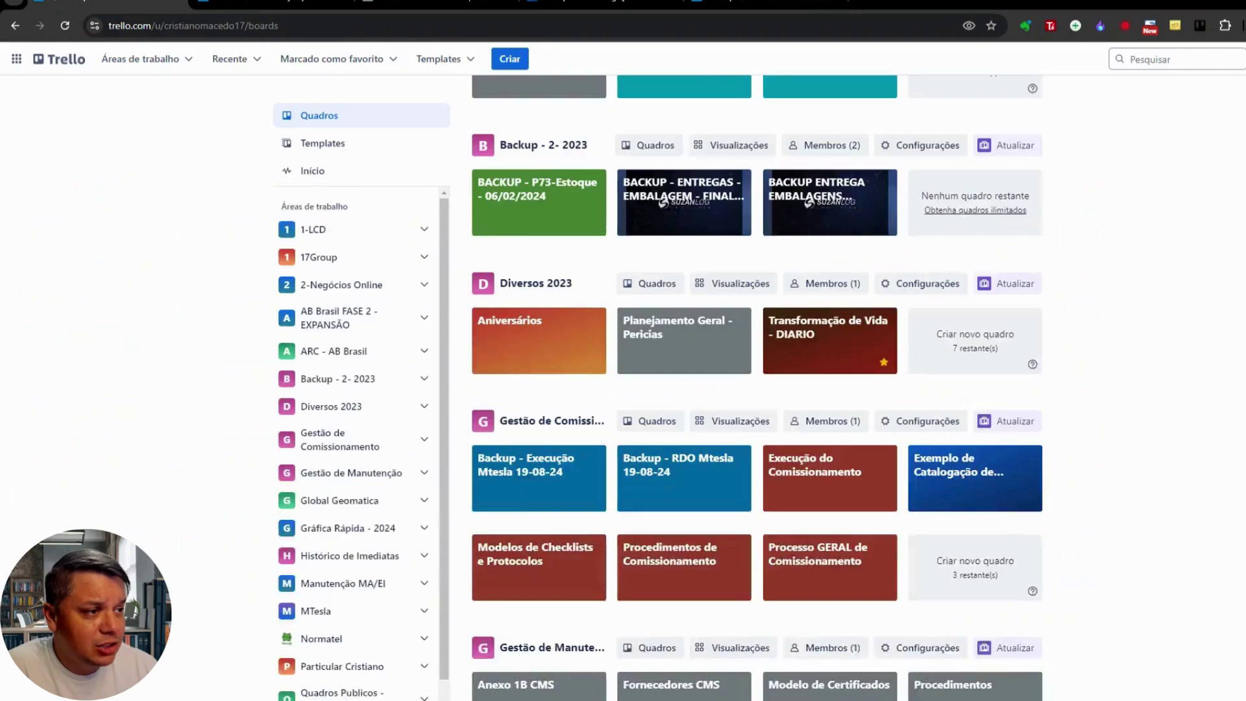
click(273, 2)
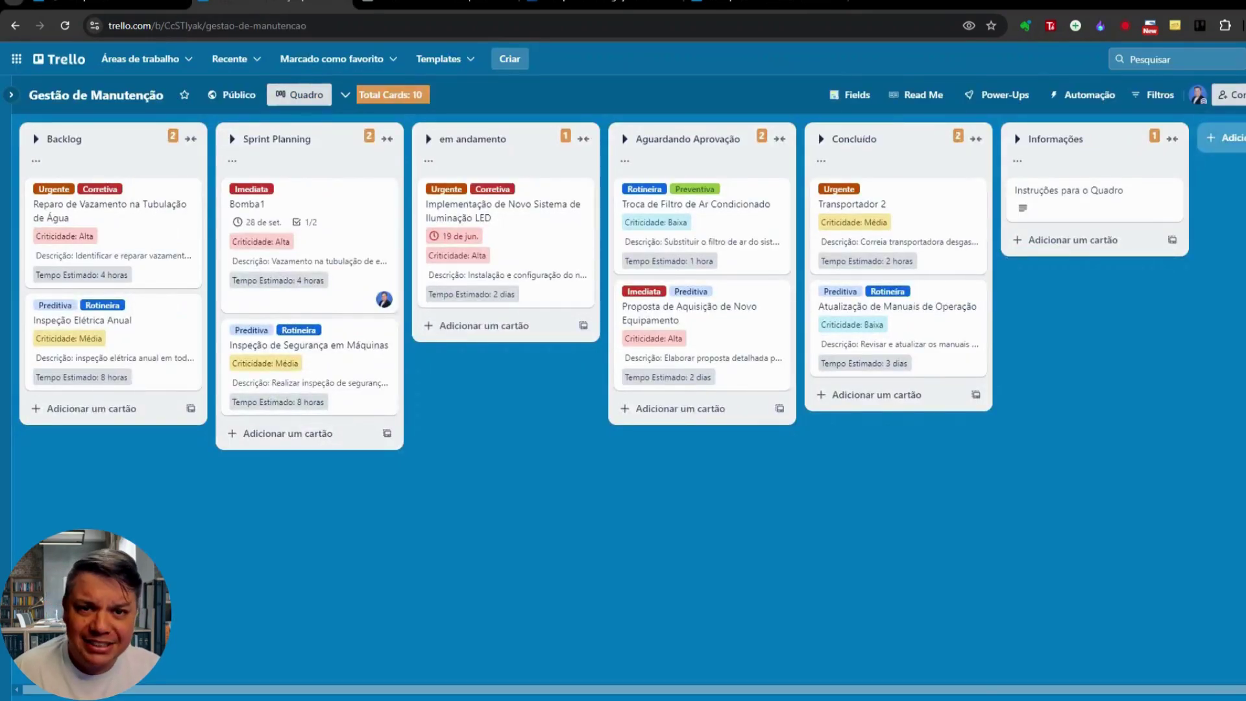